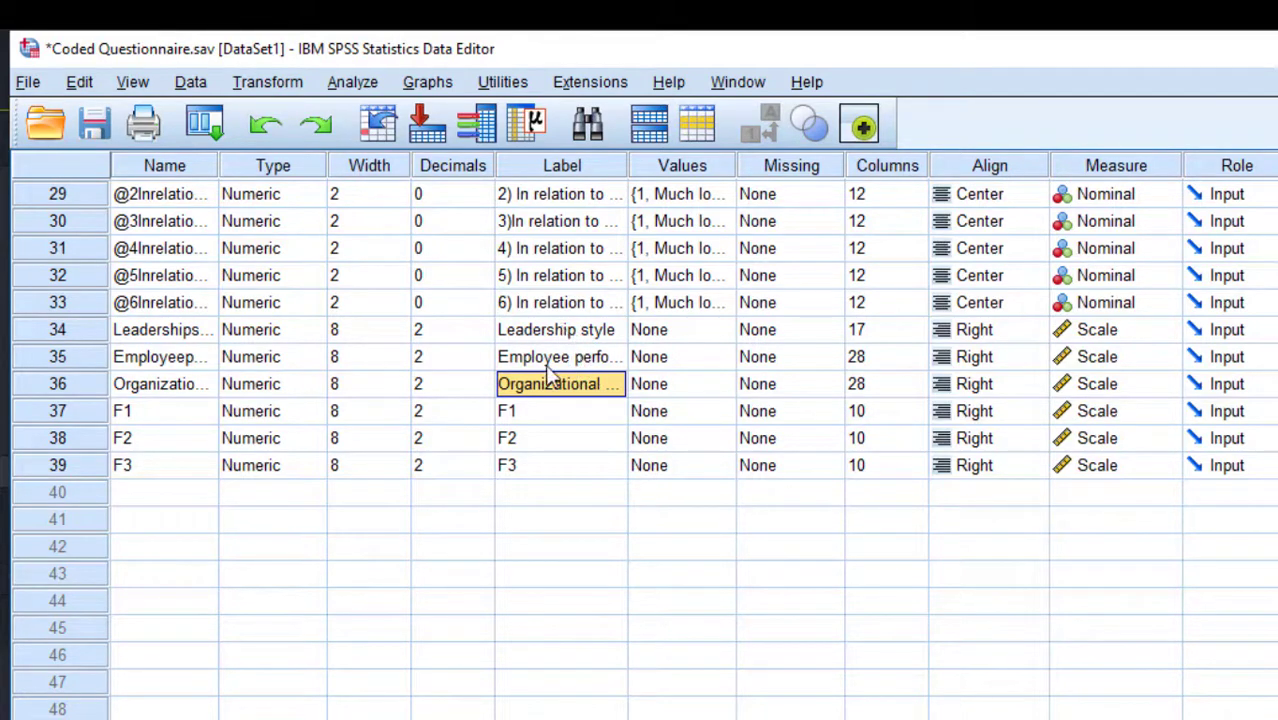
Widen the Label column and select the Leadership style to Organizational productivity labels.
drag(628, 157, 790, 162)
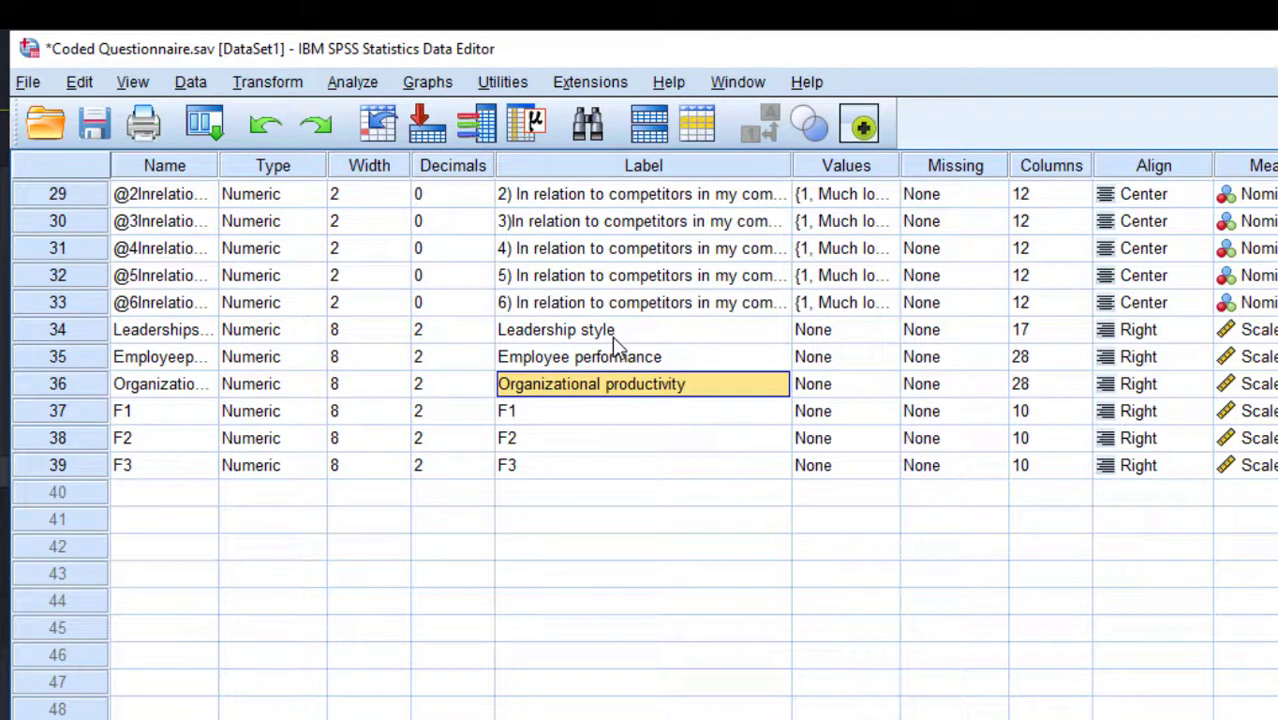
drag(608, 329, 613, 394)
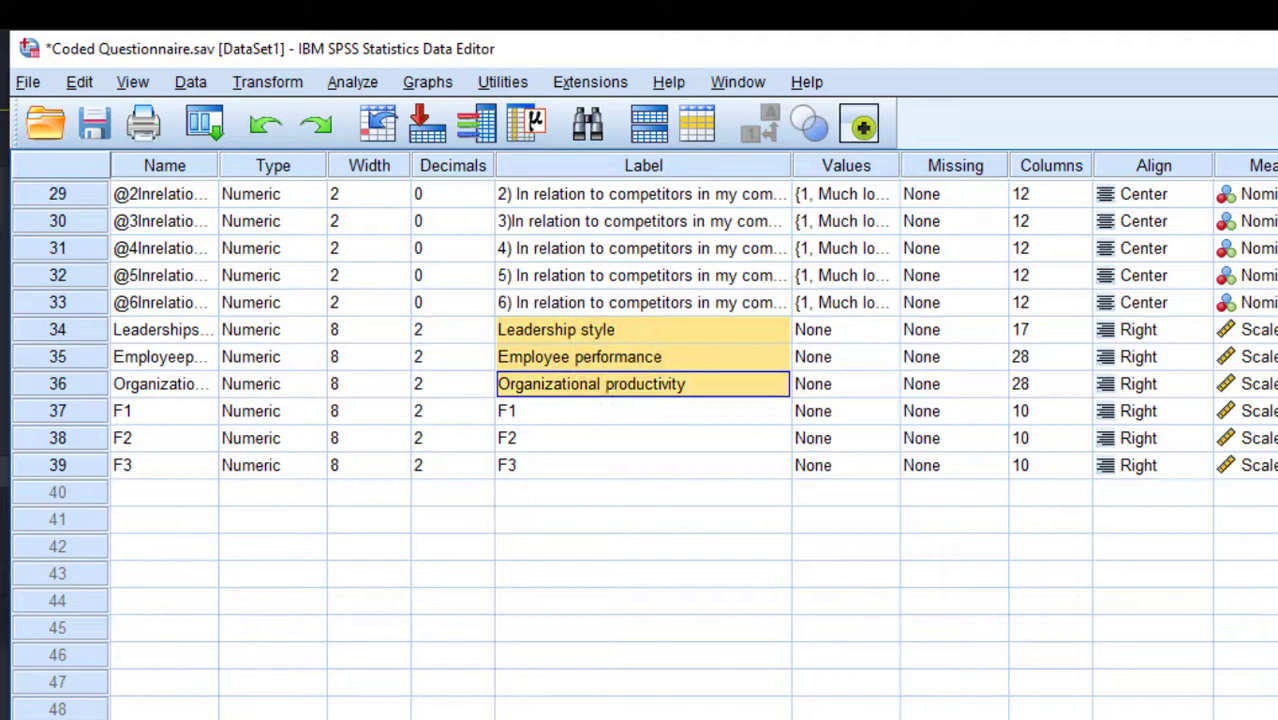
Review the leadership item labels, then the employee performance item labels, in Variable View.
scroll(640, 450, up, 10)
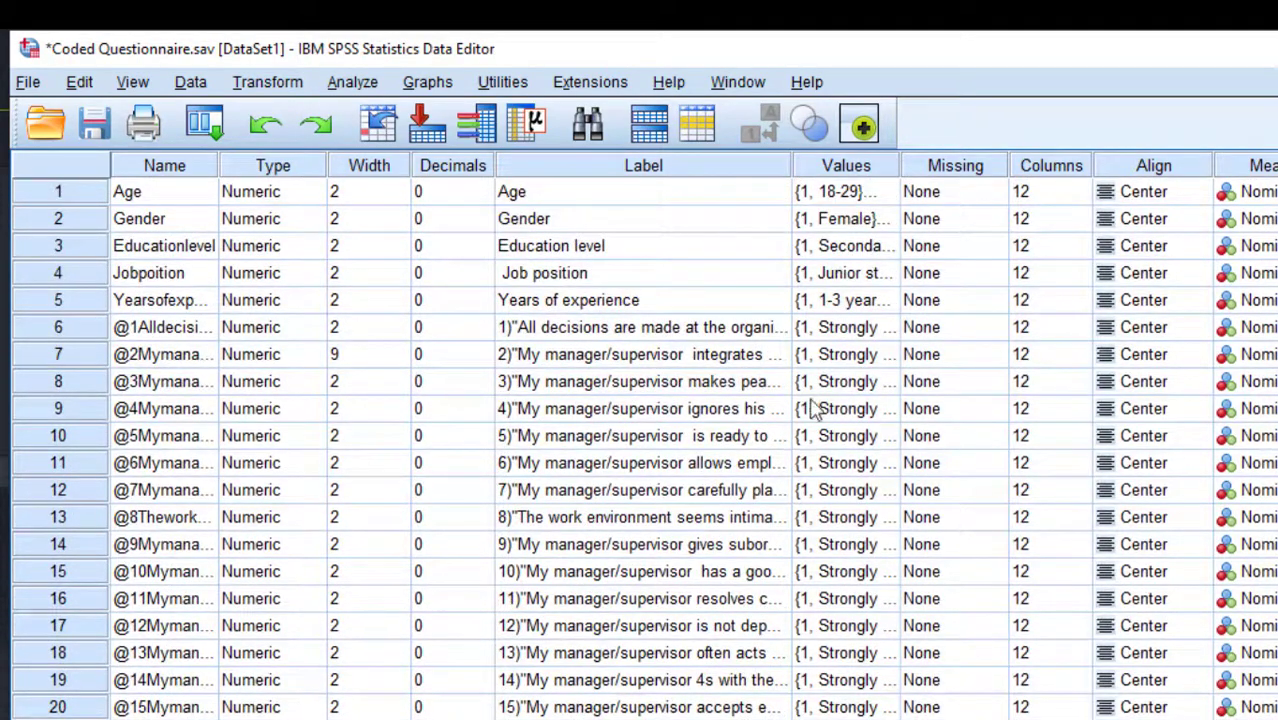
drag(565, 330, 515, 719)
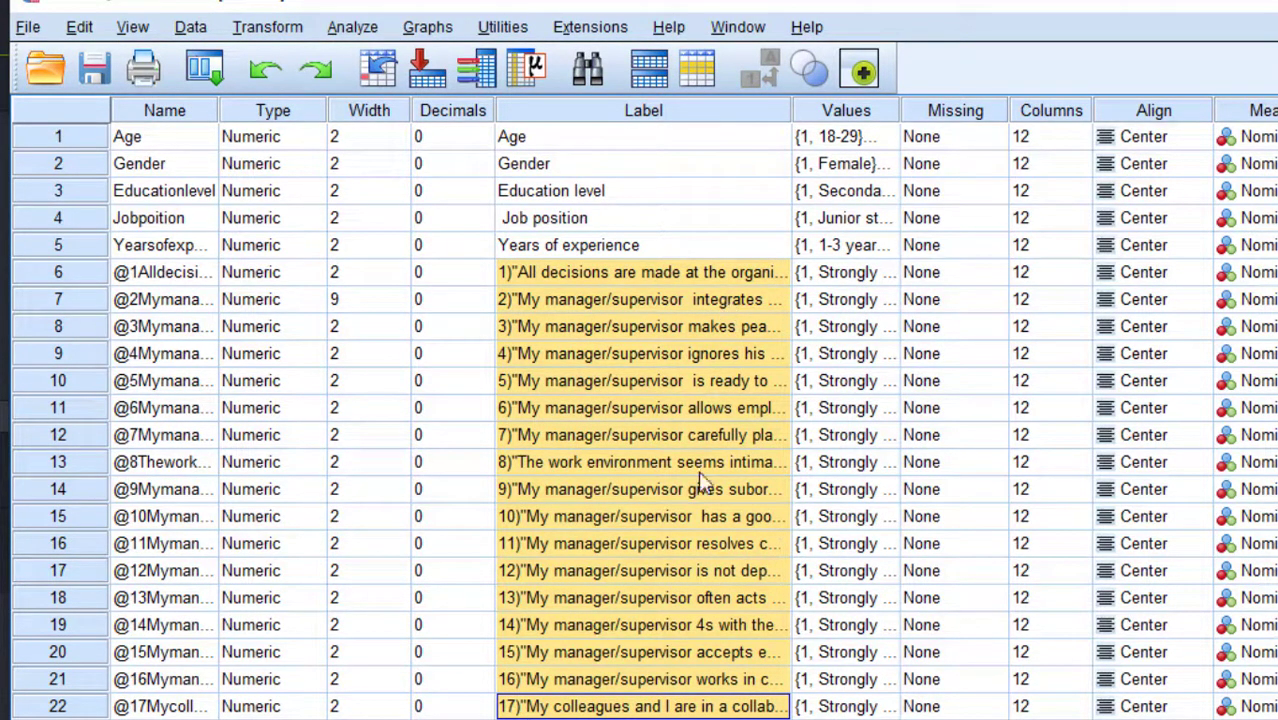
scroll(644, 420, down, 5)
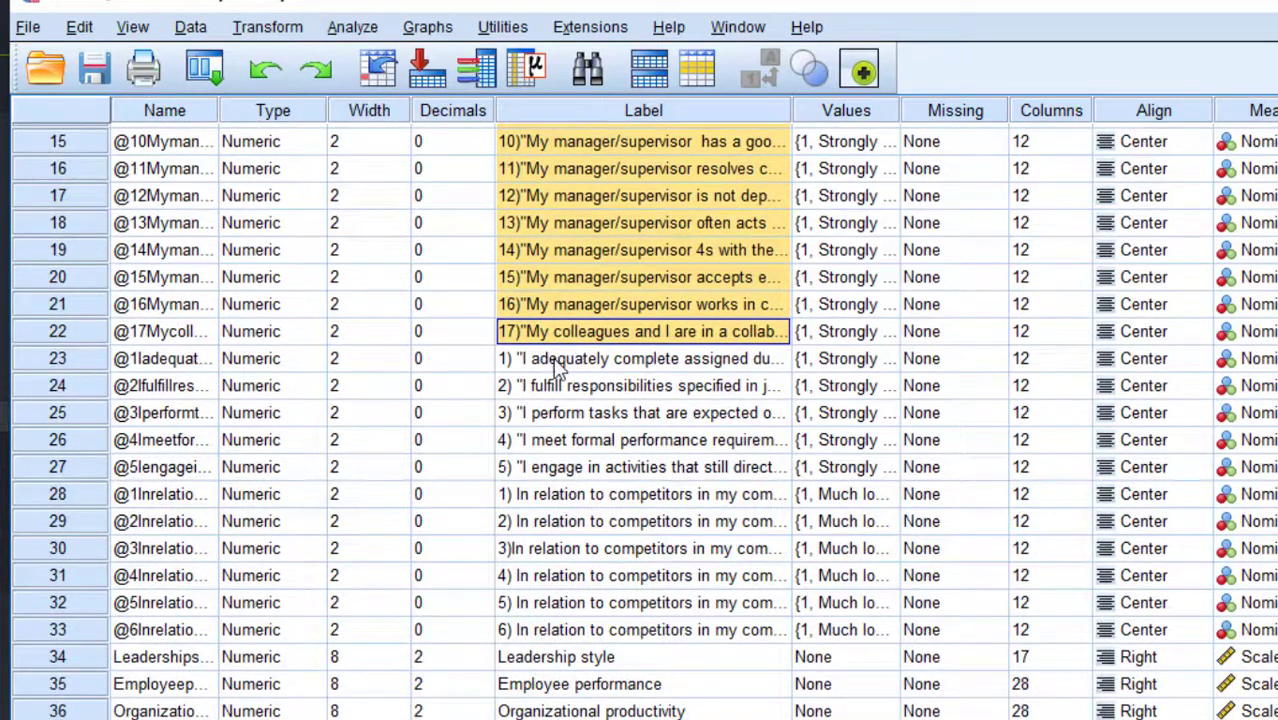
drag(558, 358, 556, 636)
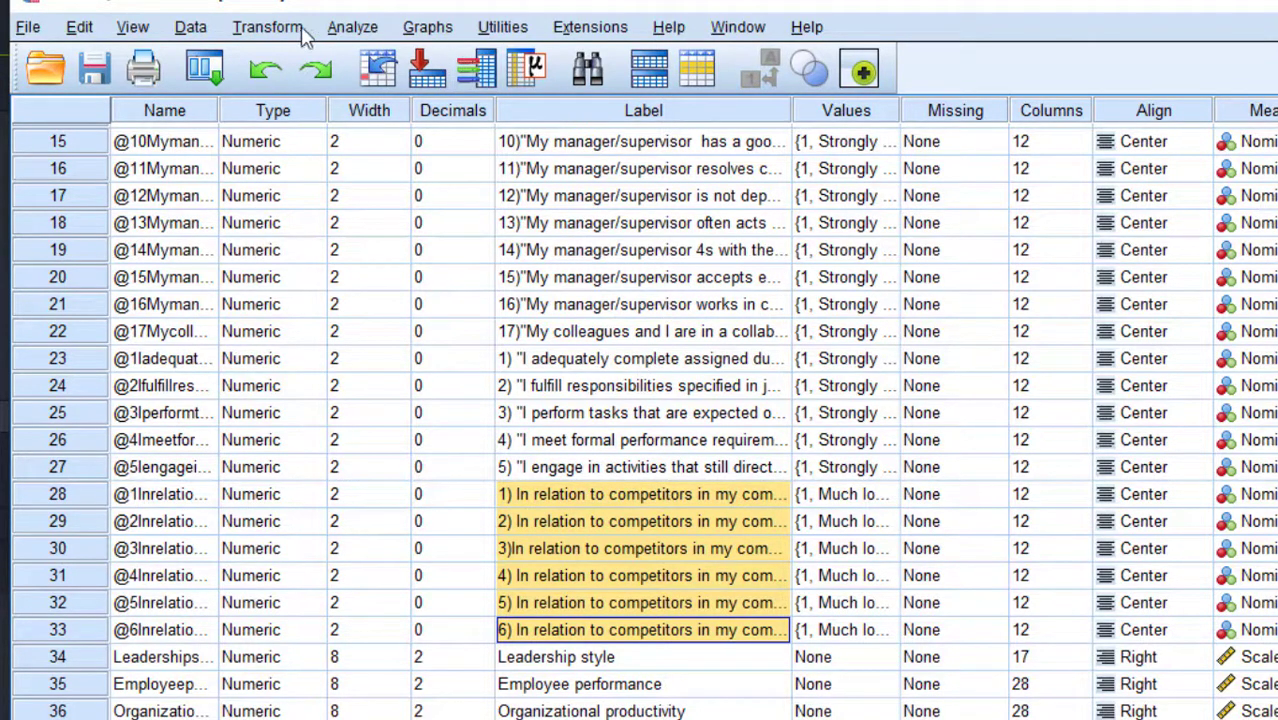
click(268, 28)
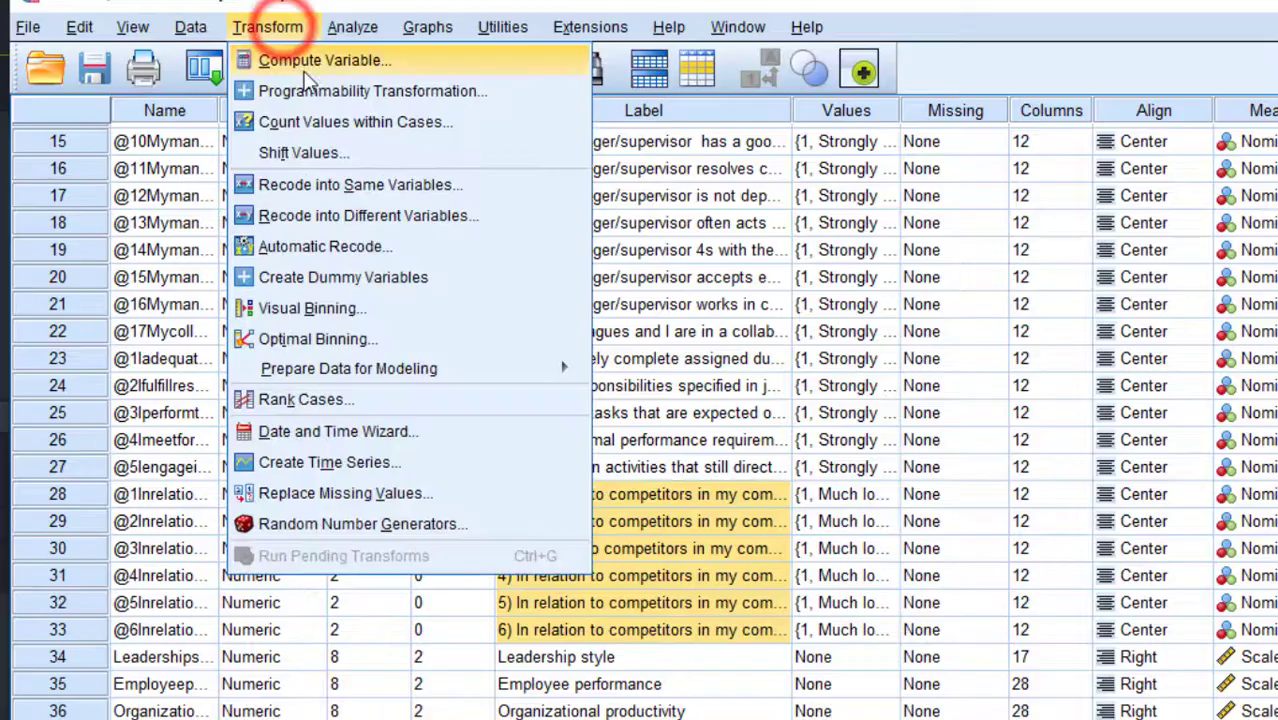
click(310, 62)
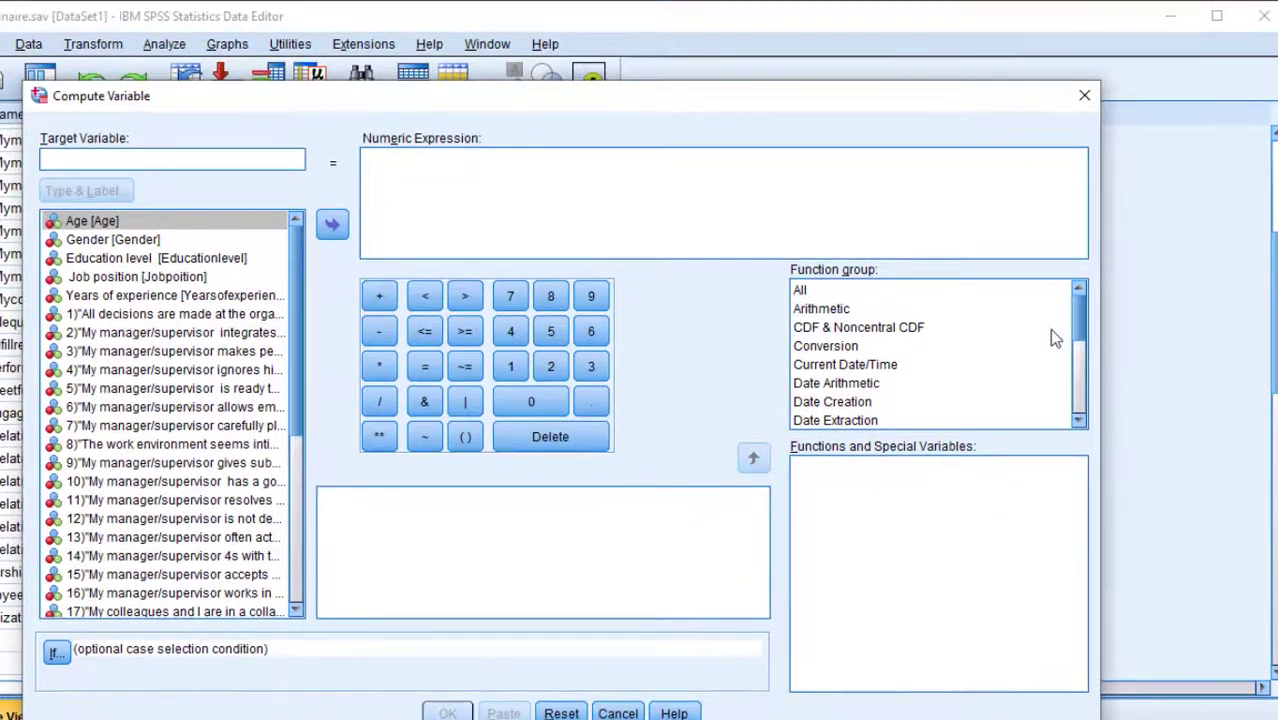
click(1078, 326)
text(s)
click(967, 337)
key(s)
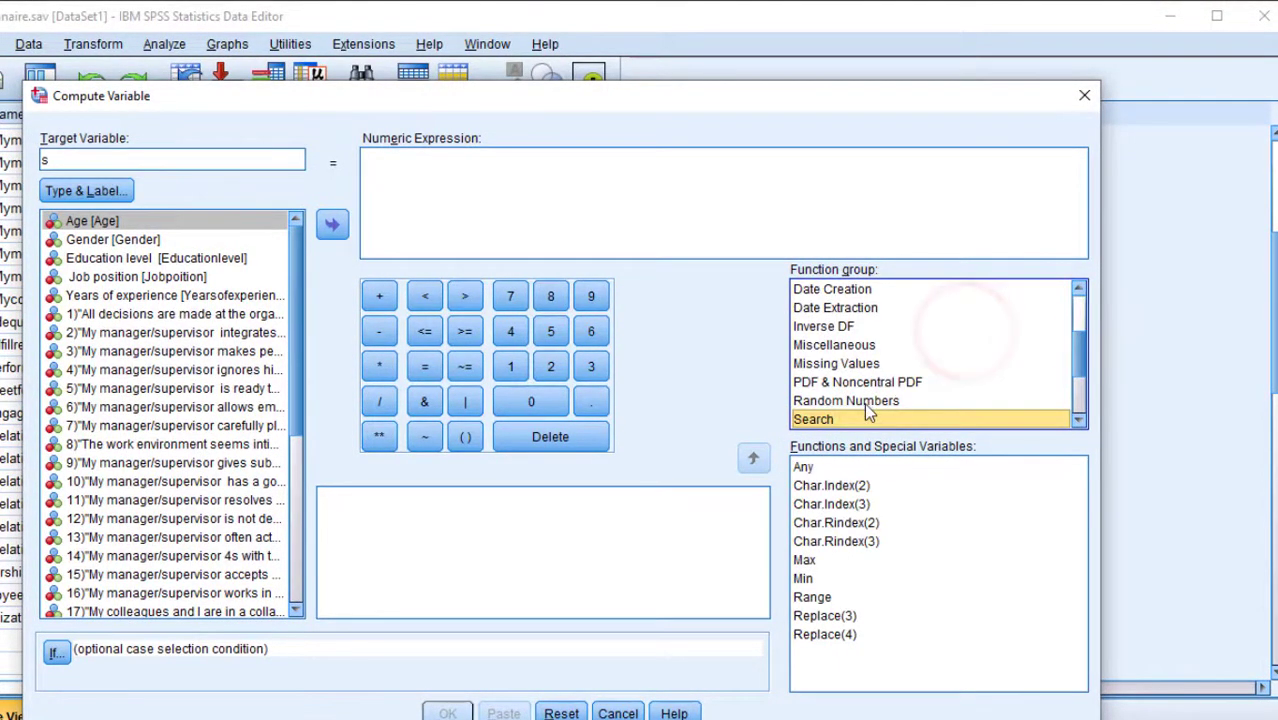
key(s)
key(s)
click(876, 470)
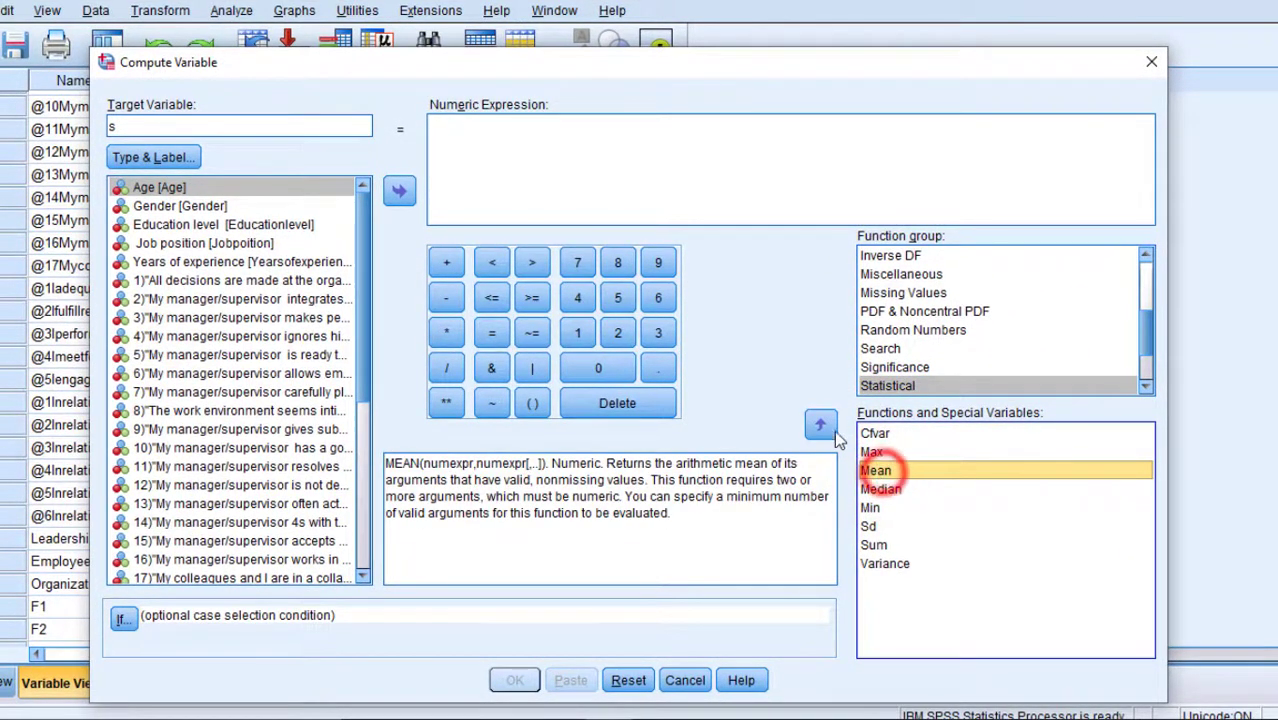
click(821, 427)
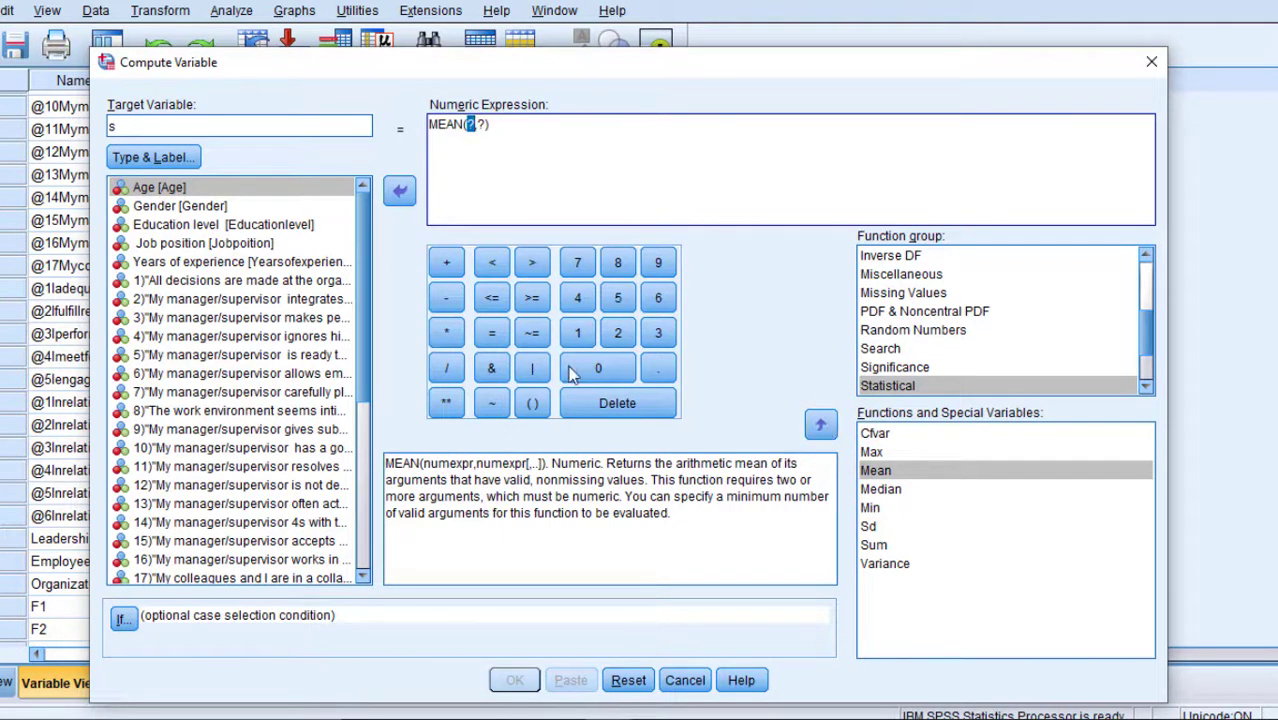
drag(365, 246, 365, 281)
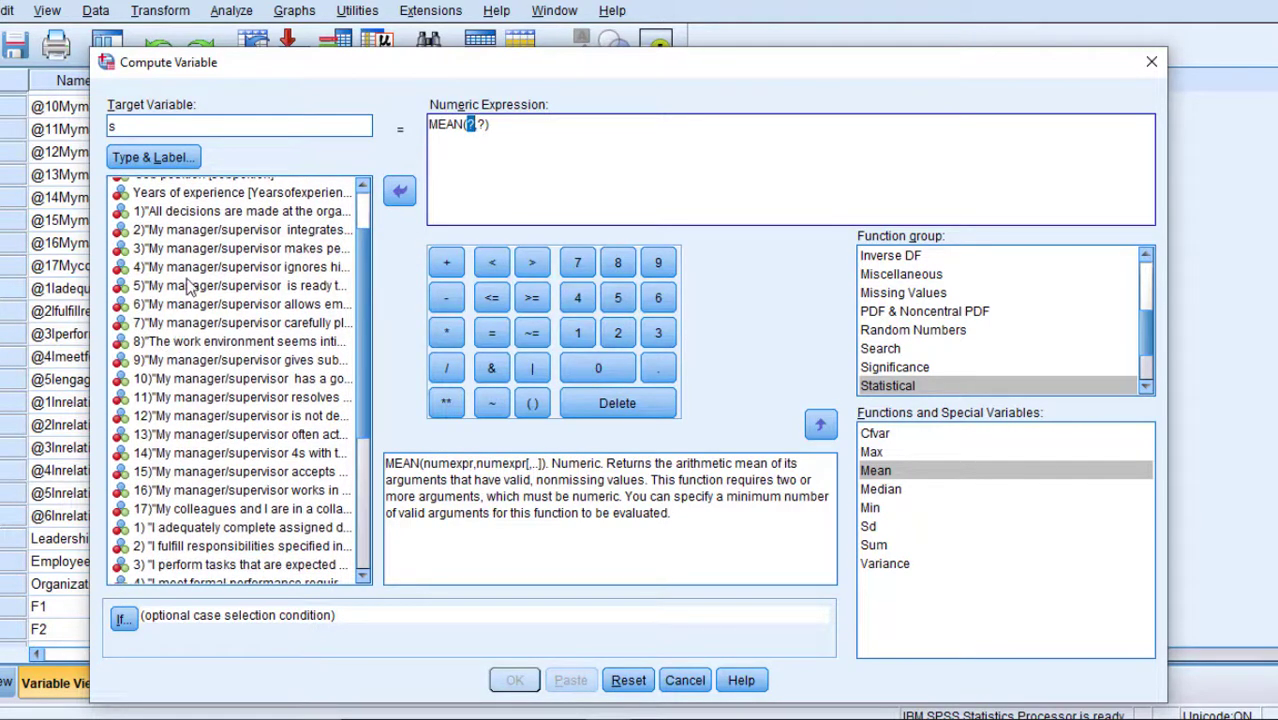
click(148, 128)
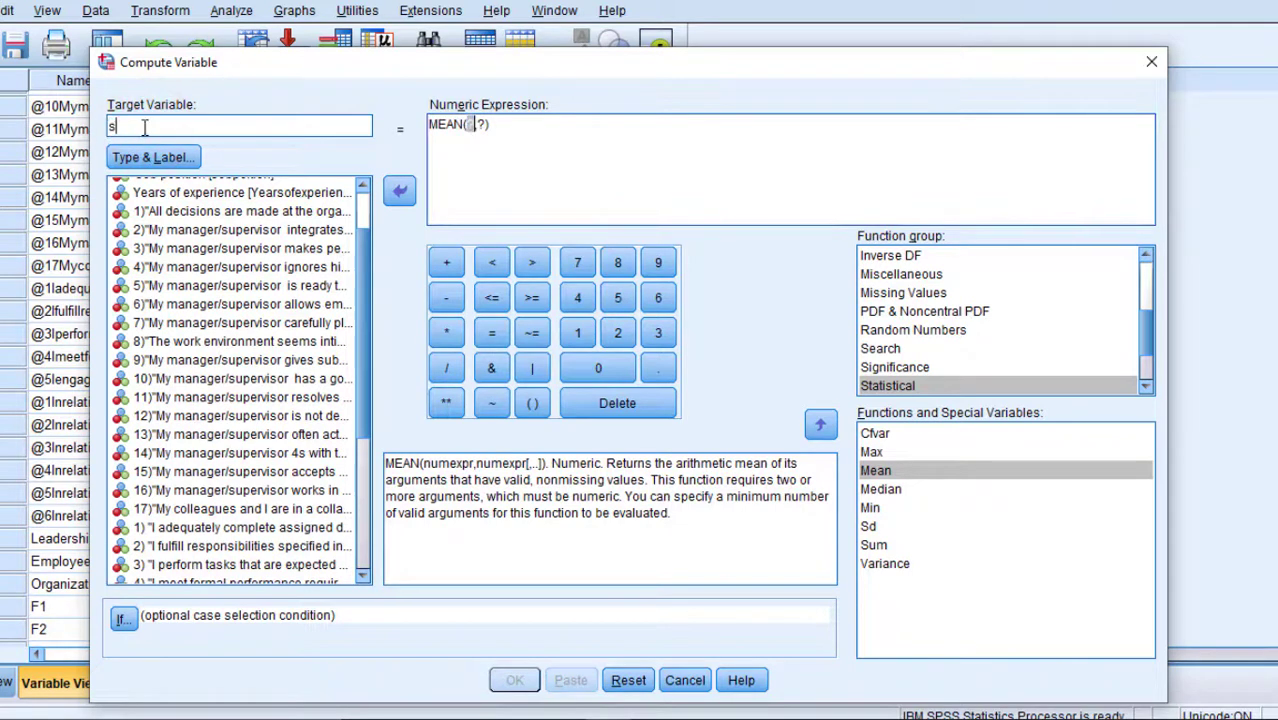
click(140, 157)
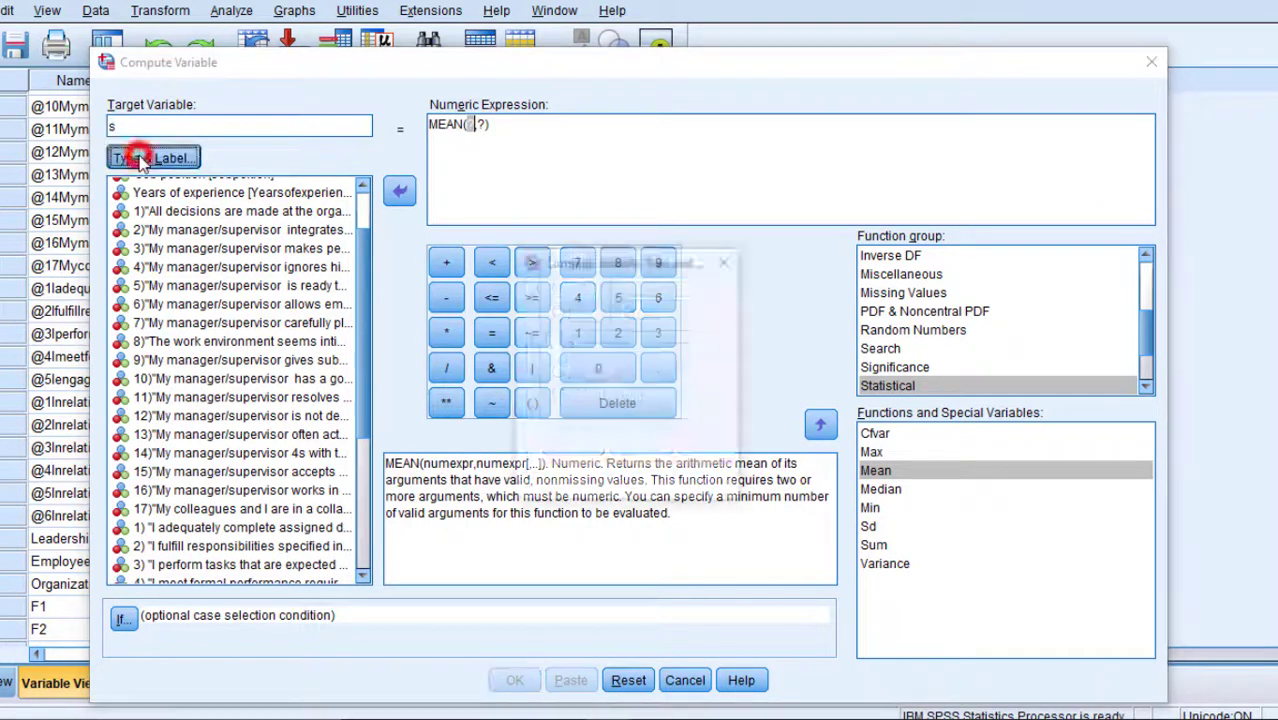
click(740, 228)
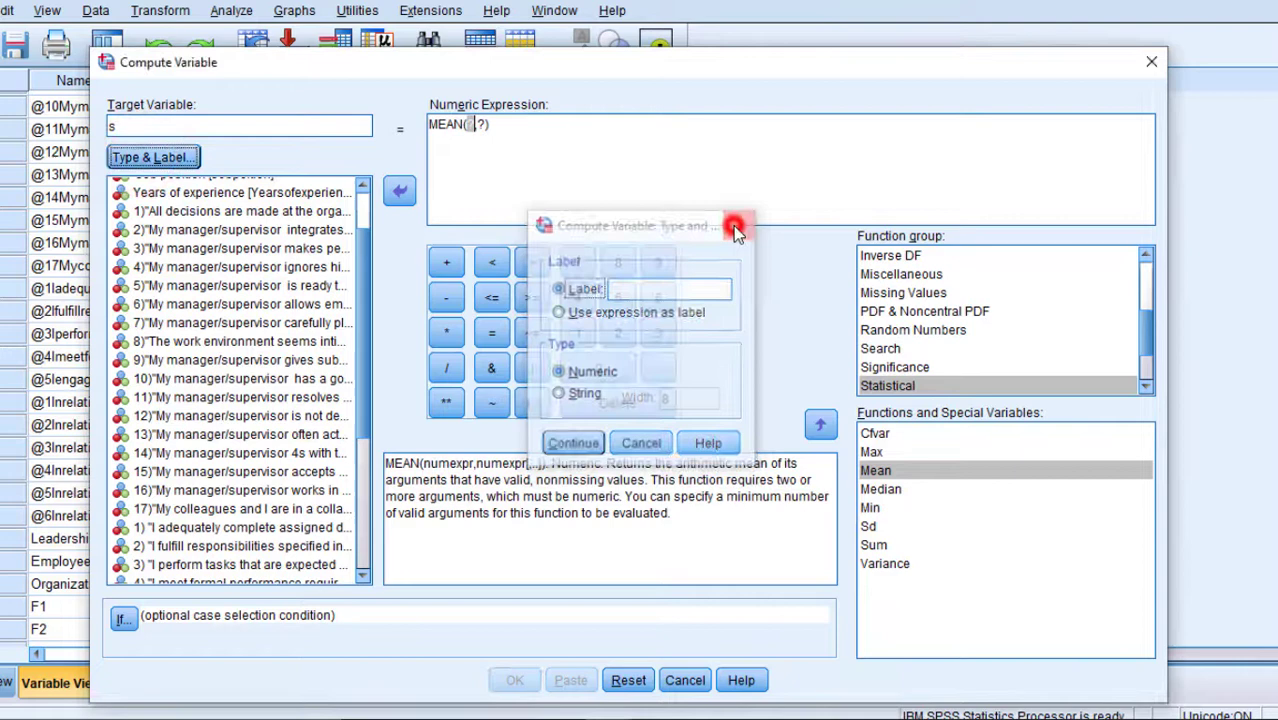
double_click(481, 123)
drag(481, 123, 475, 137)
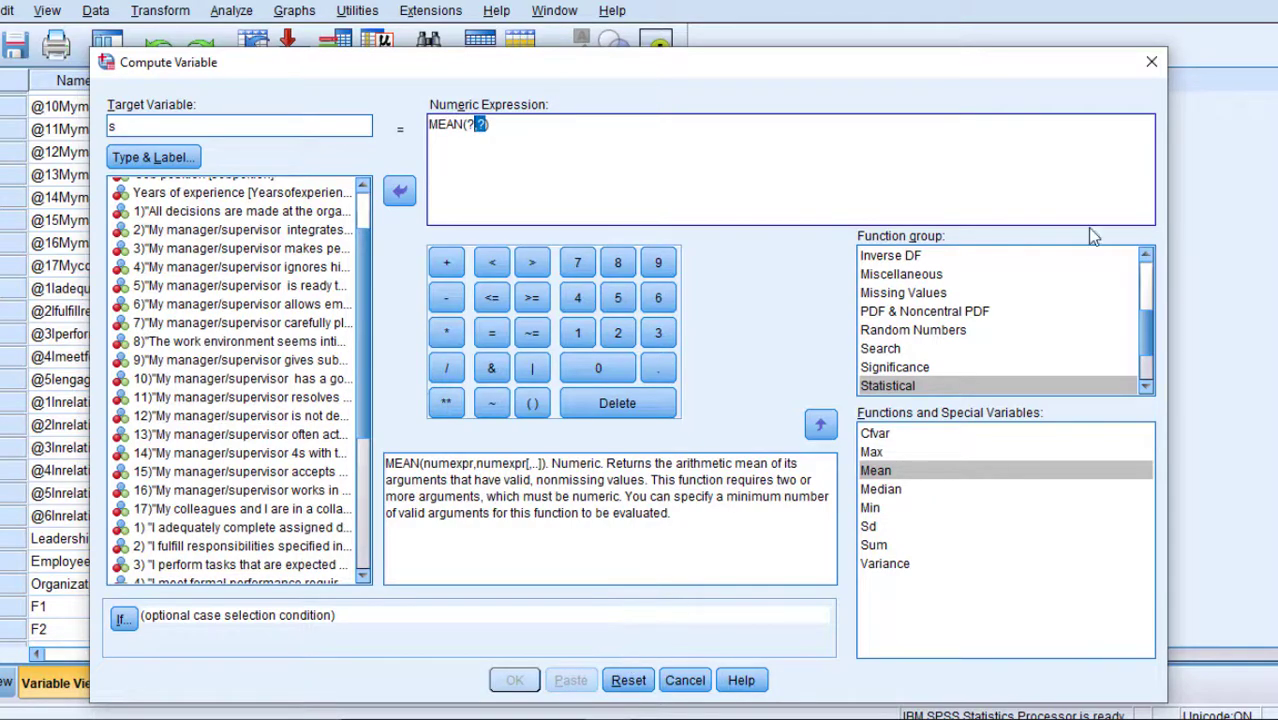
click(1151, 62)
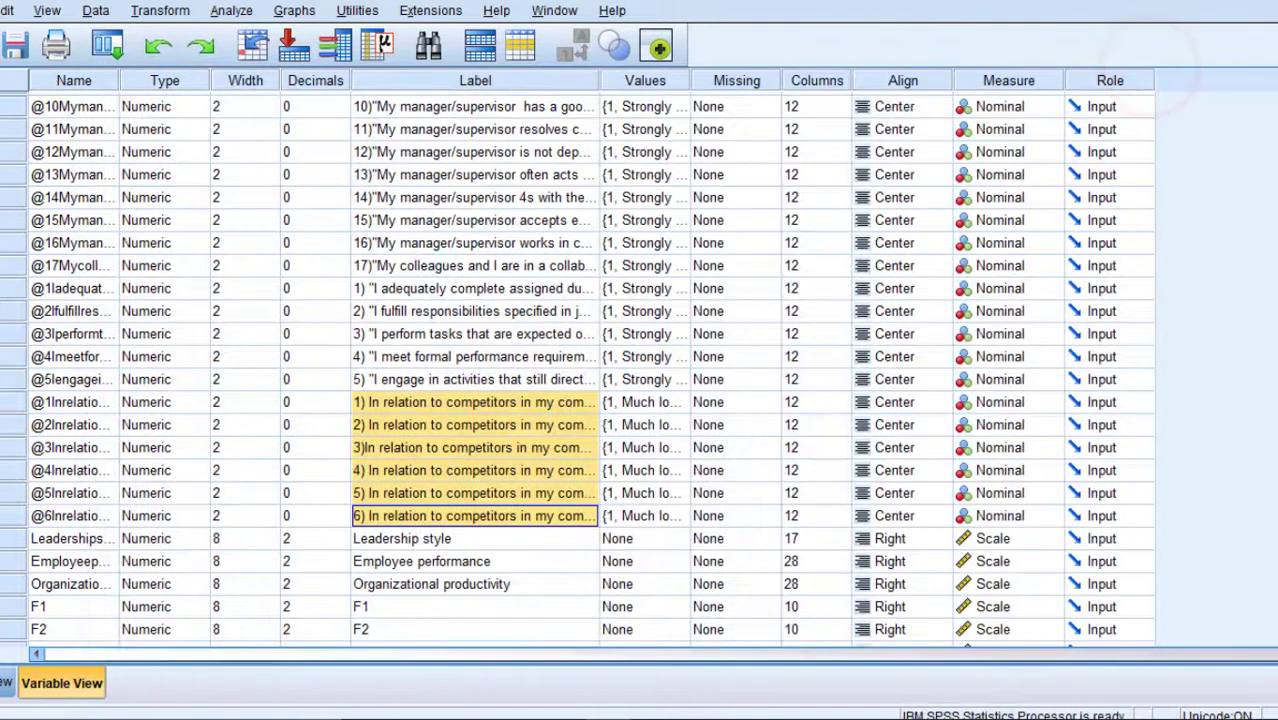
scroll(1104, 325, down, 4)
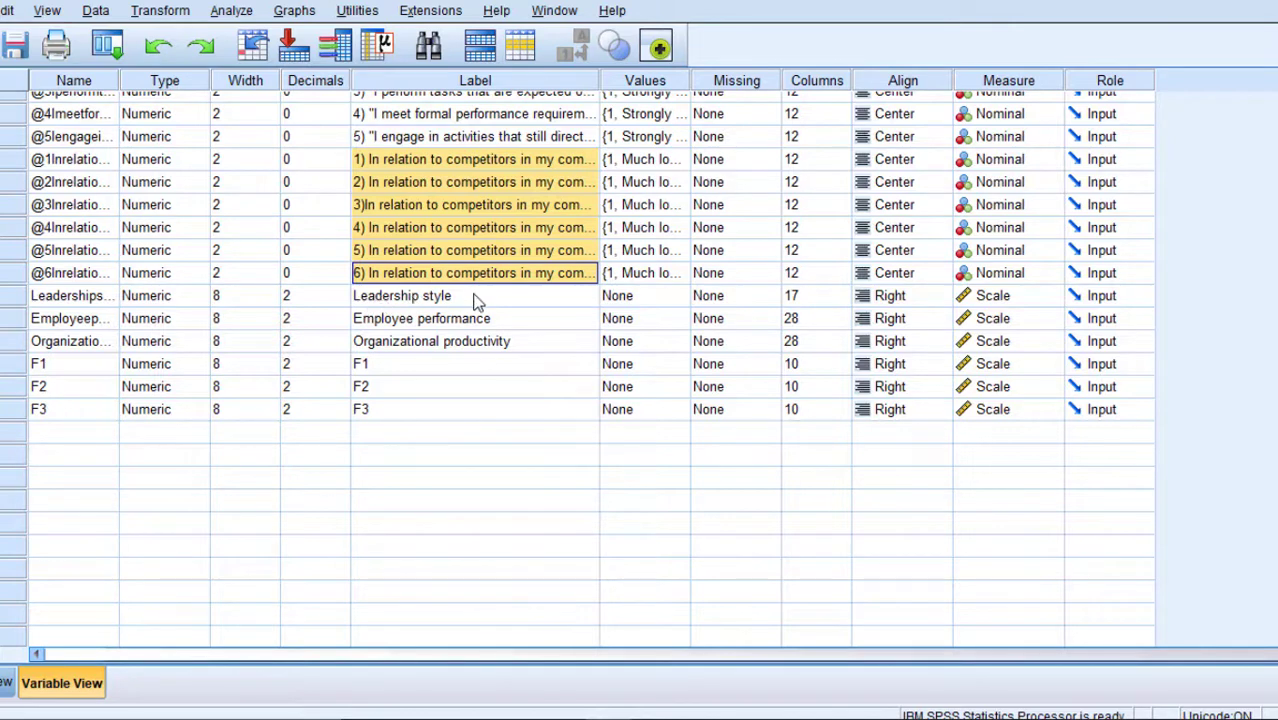
click(430, 297)
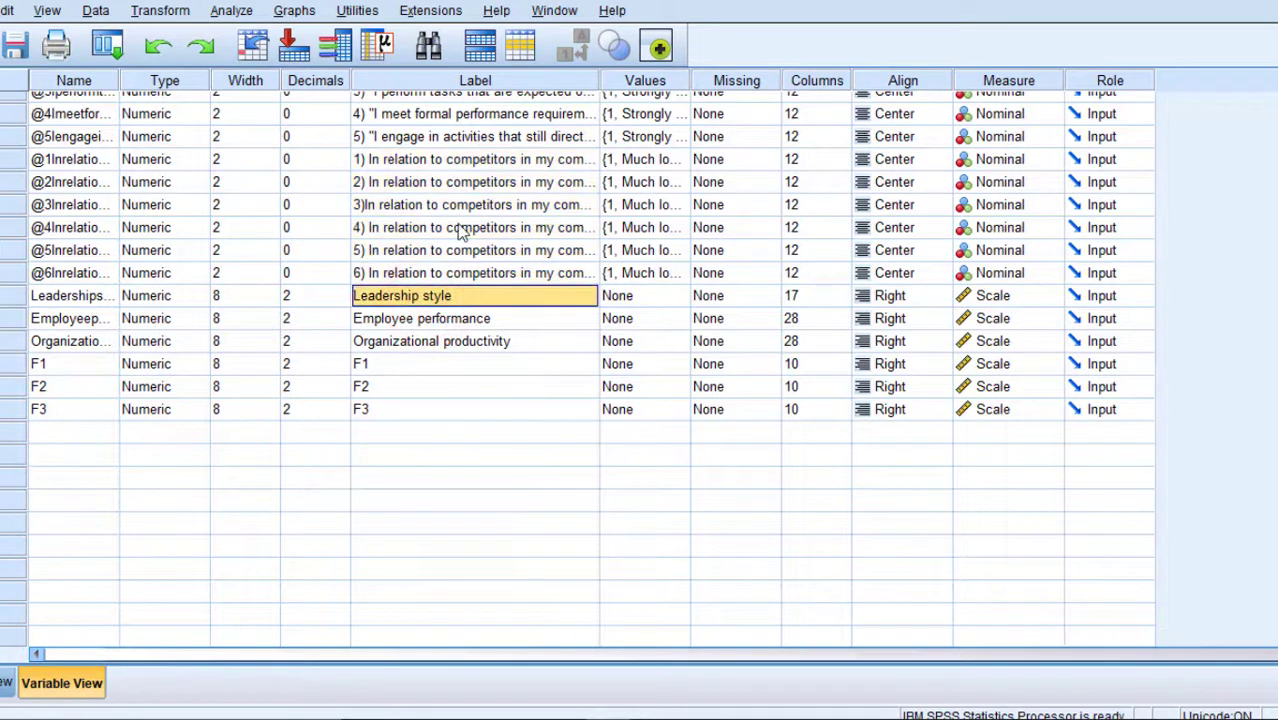
Bring up the Analyze > Regression submenu listing PROCESS v4.0.
click(231, 12)
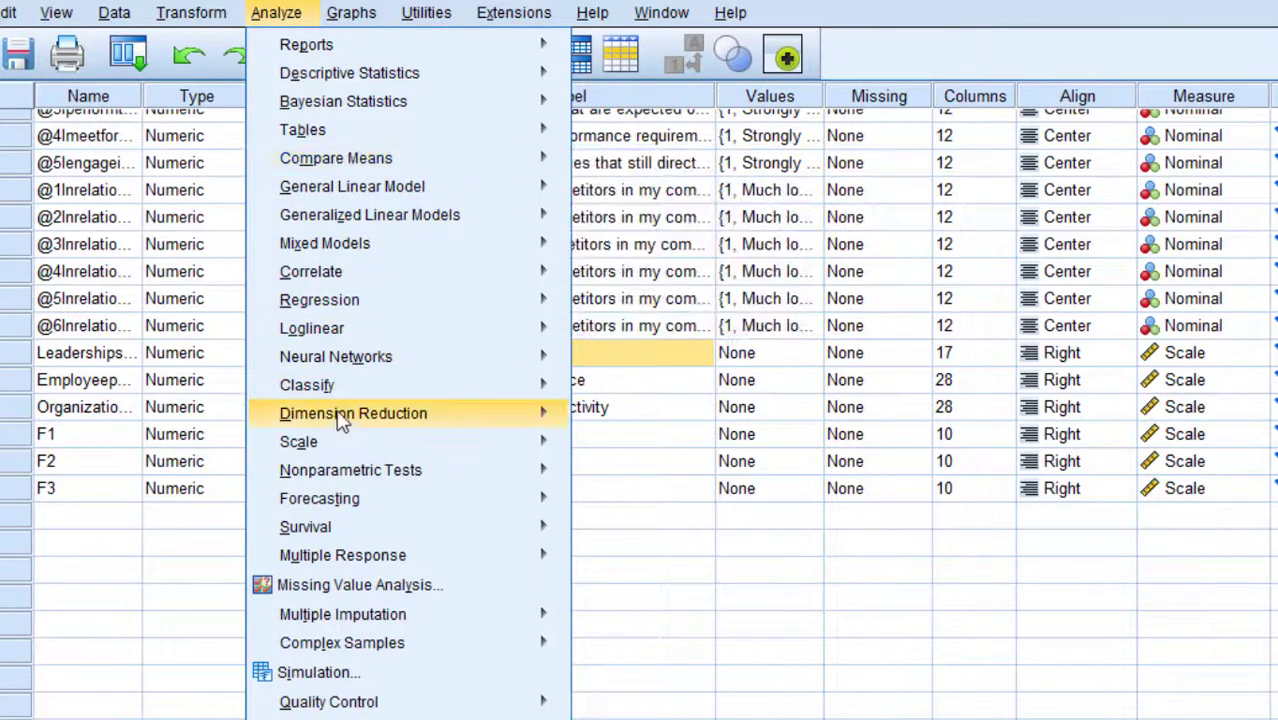
mouse_move(342, 415)
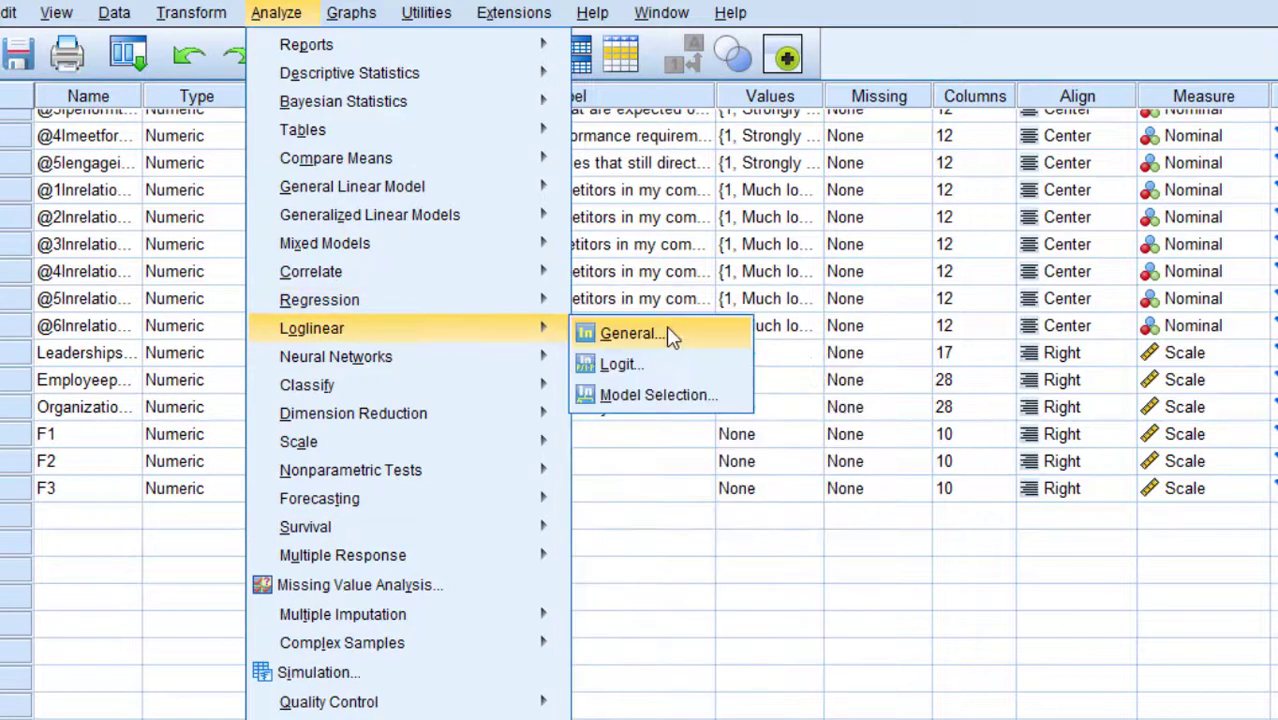
mouse_move(420, 308)
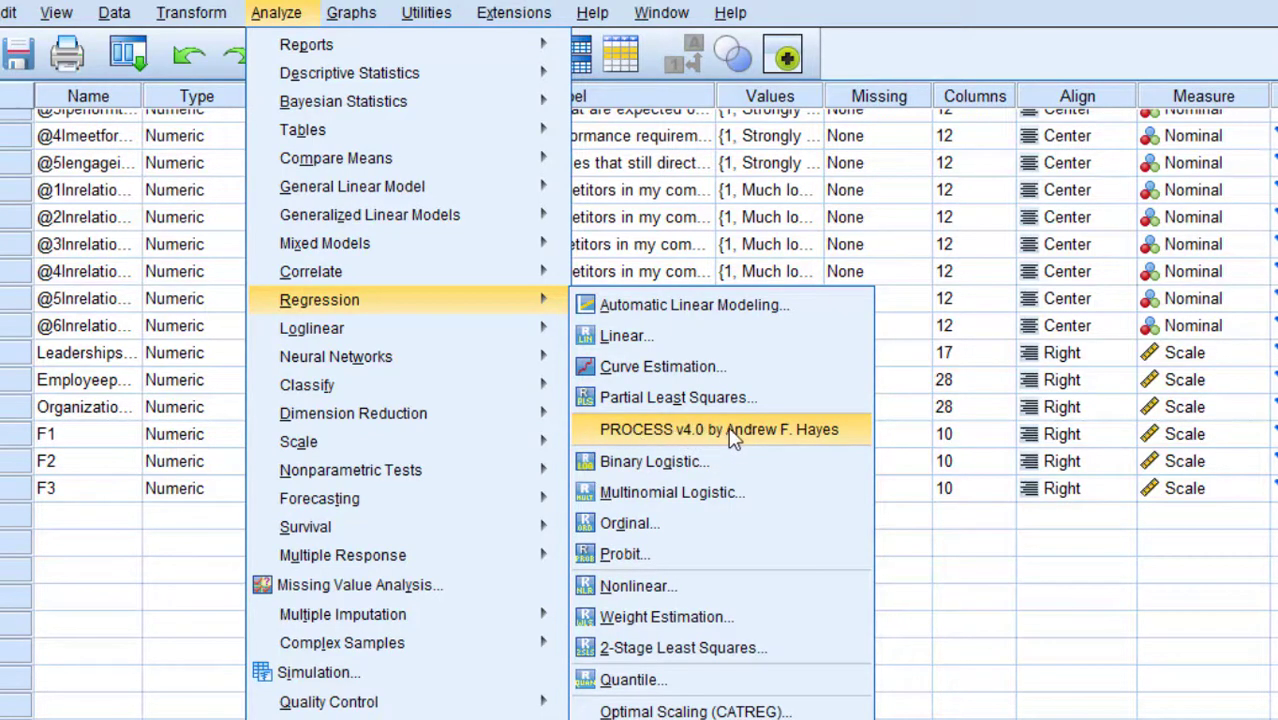
Assign Employee performance as X, Organizational productivity as Y and Leadership style as mediator.
click(673, 440)
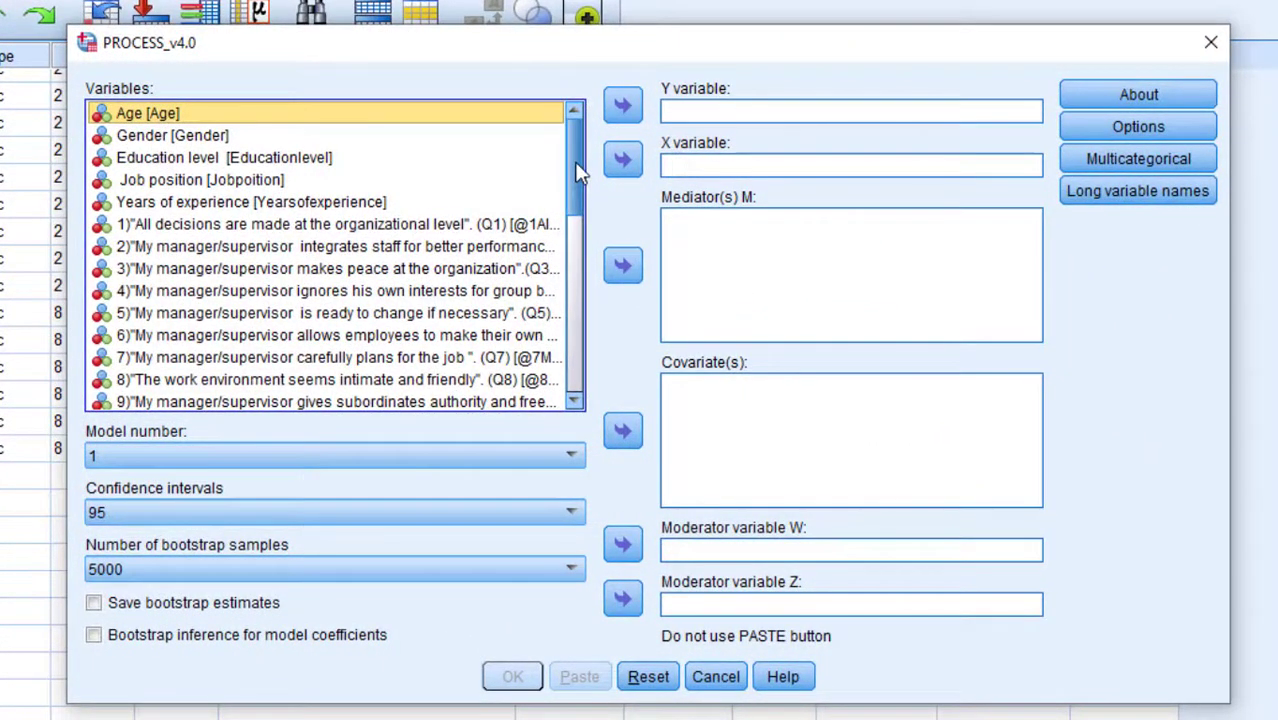
drag(577, 172, 585, 385)
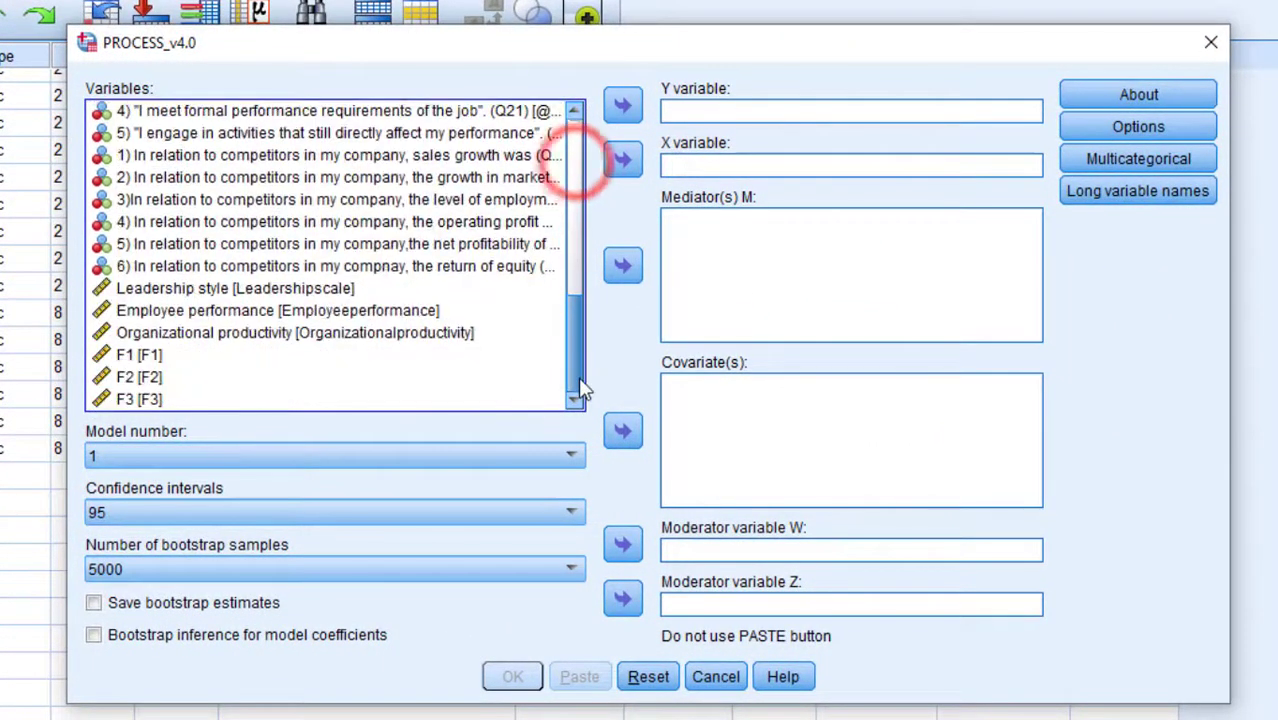
click(153, 288)
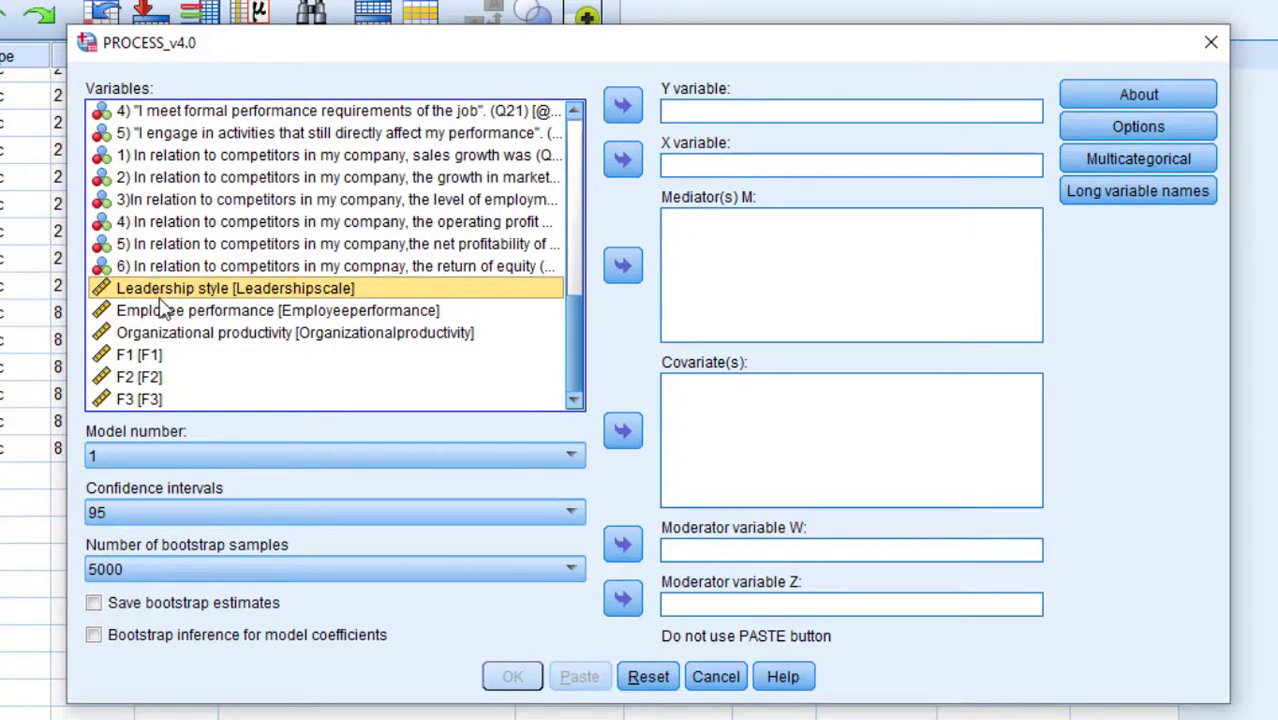
click(165, 312)
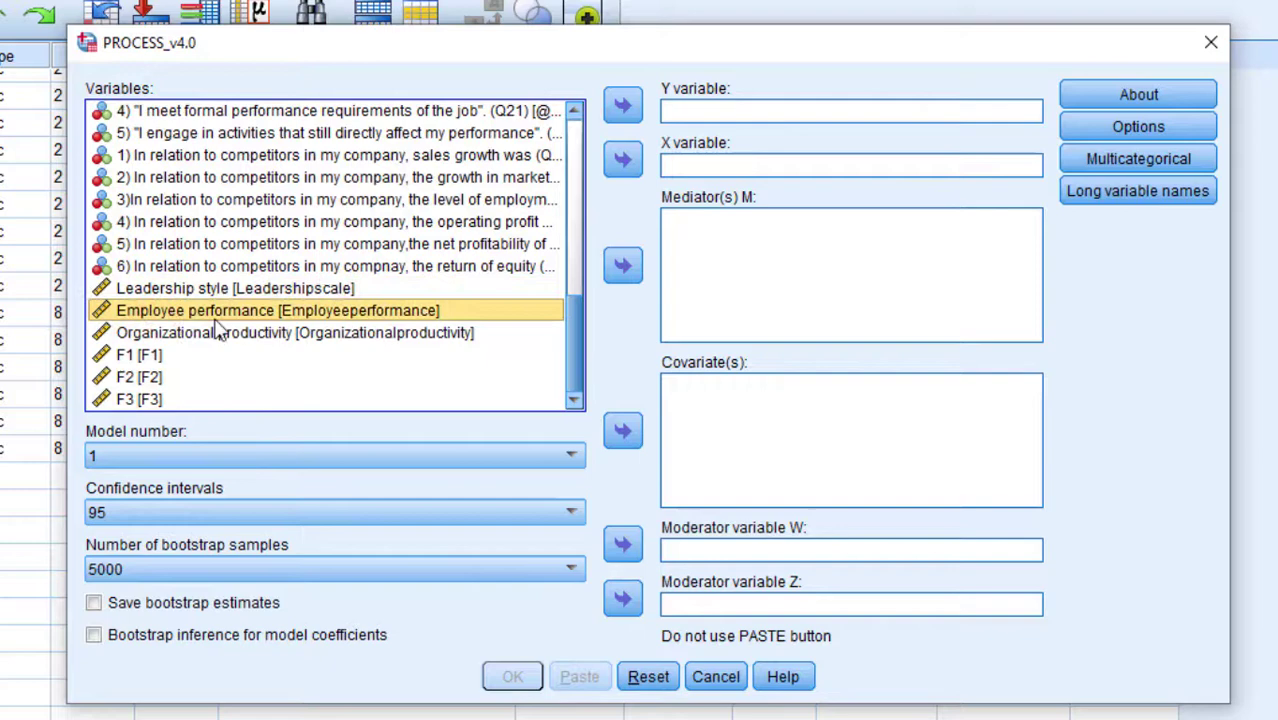
click(623, 162)
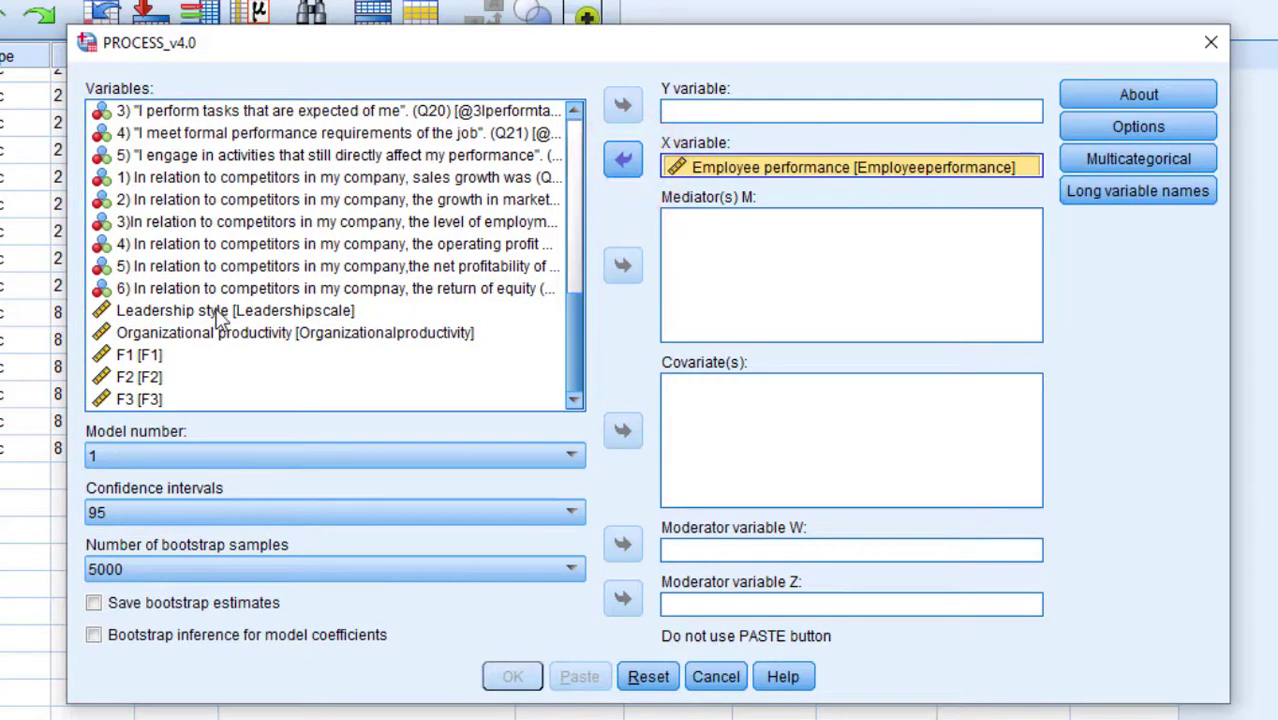
click(163, 336)
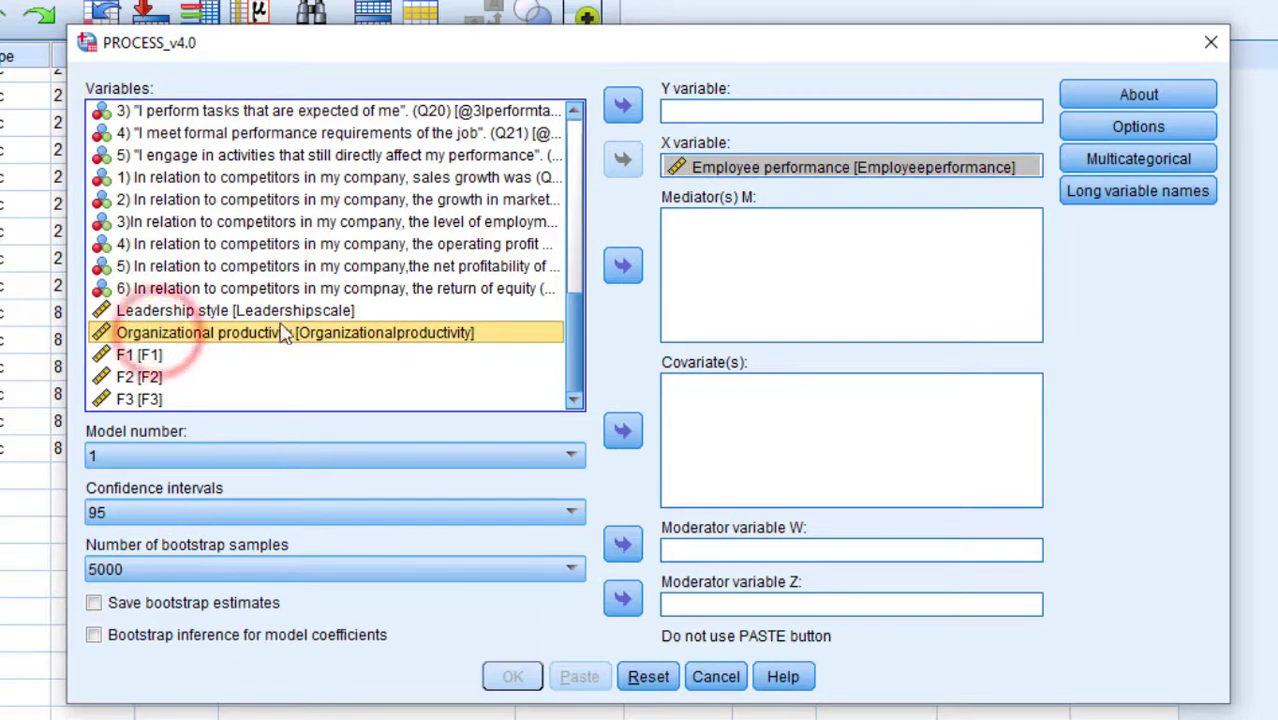
click(623, 108)
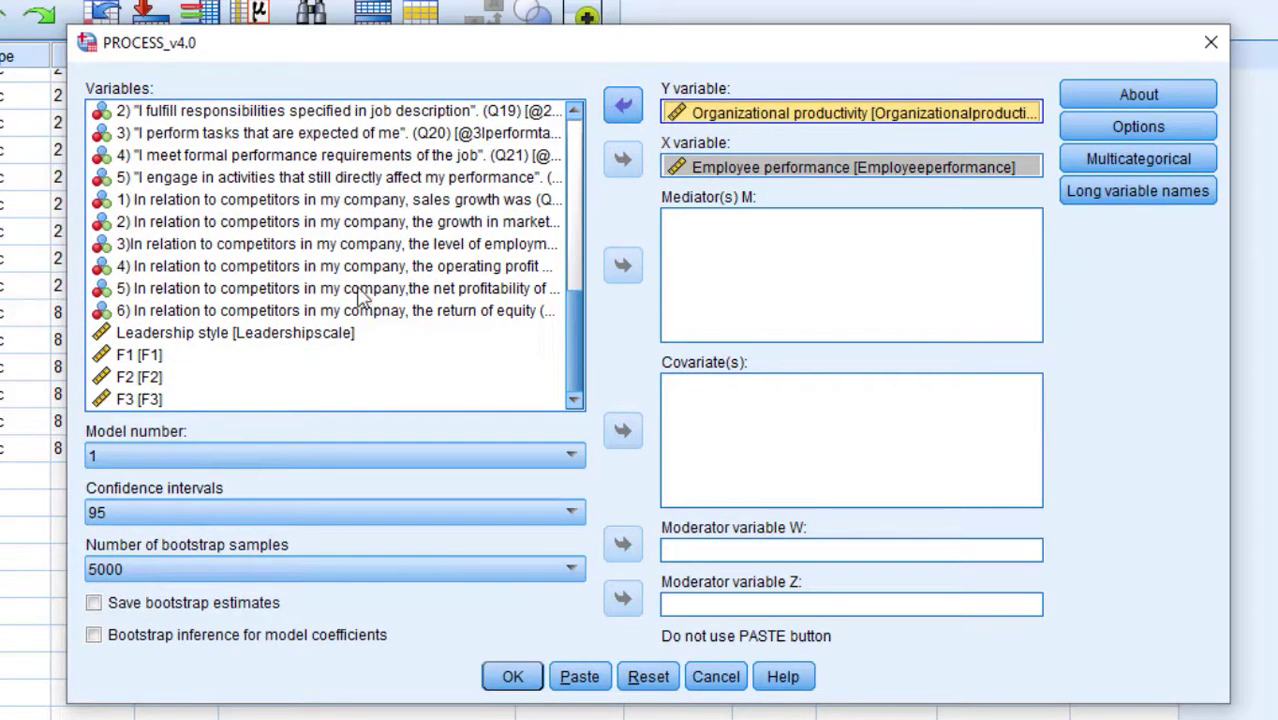
click(115, 337)
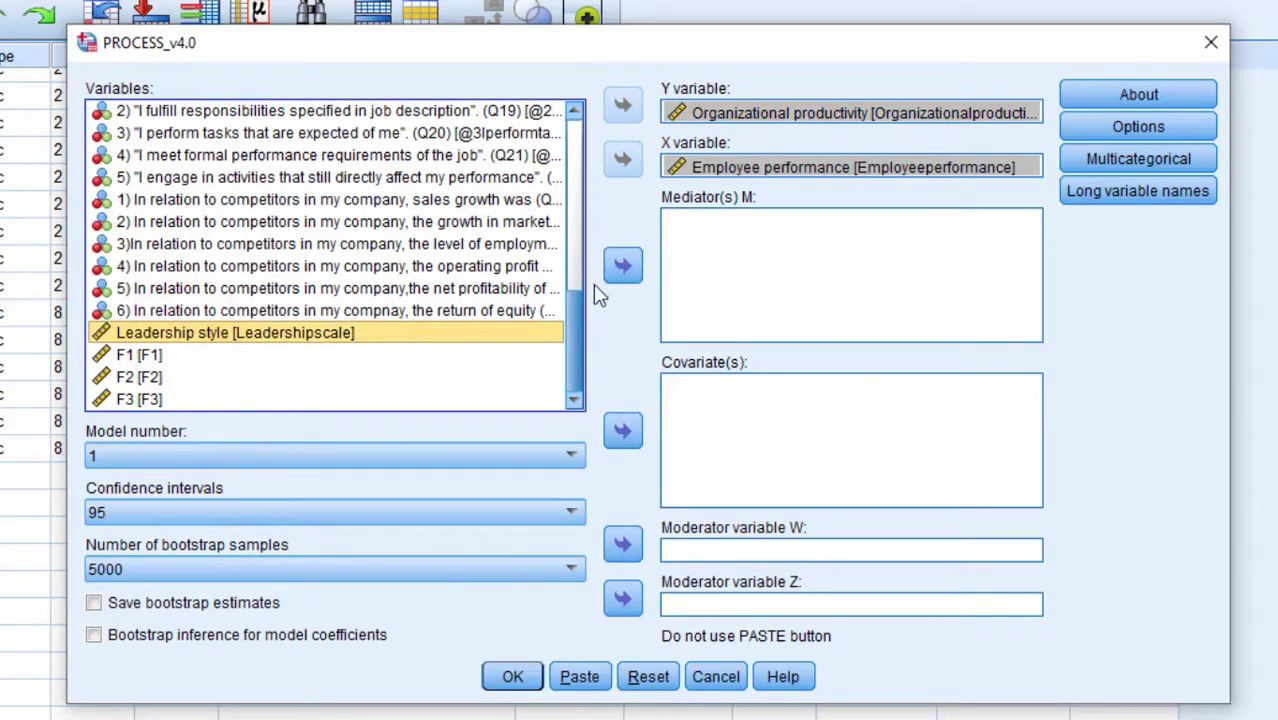
click(622, 268)
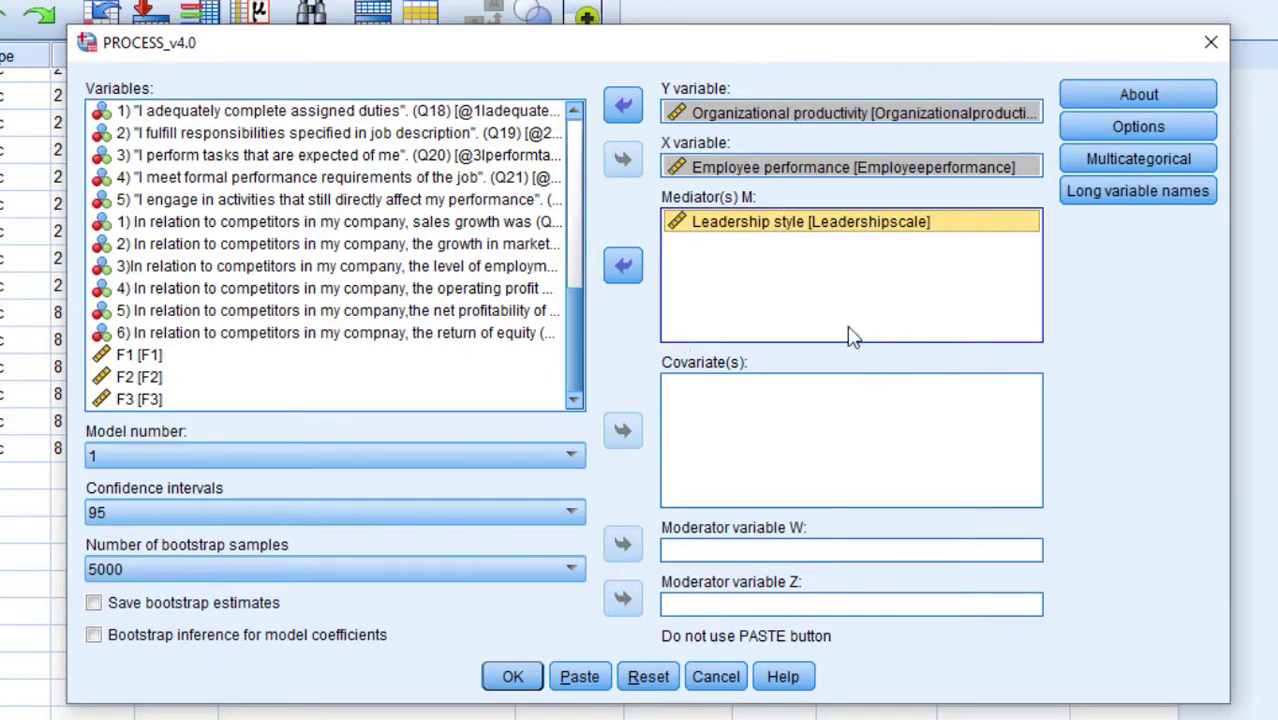
Set the PROCESS model number to 4.
click(152, 452)
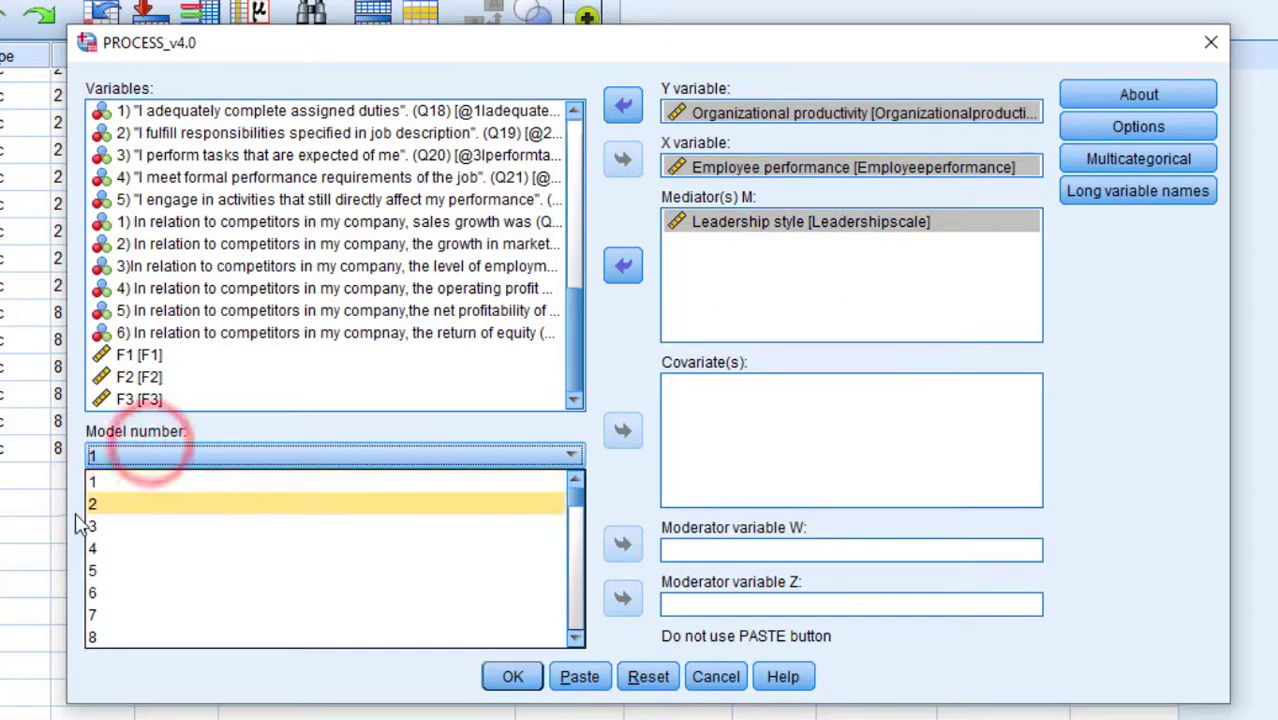
click(92, 548)
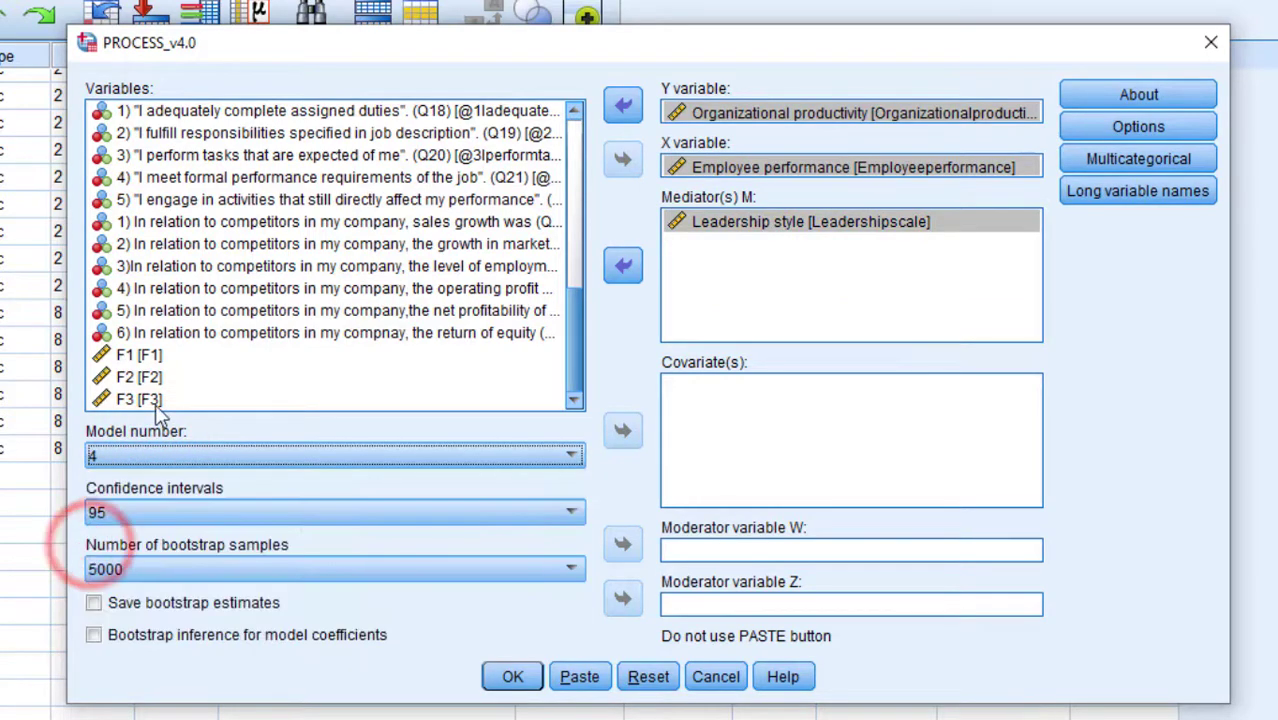
click(182, 456)
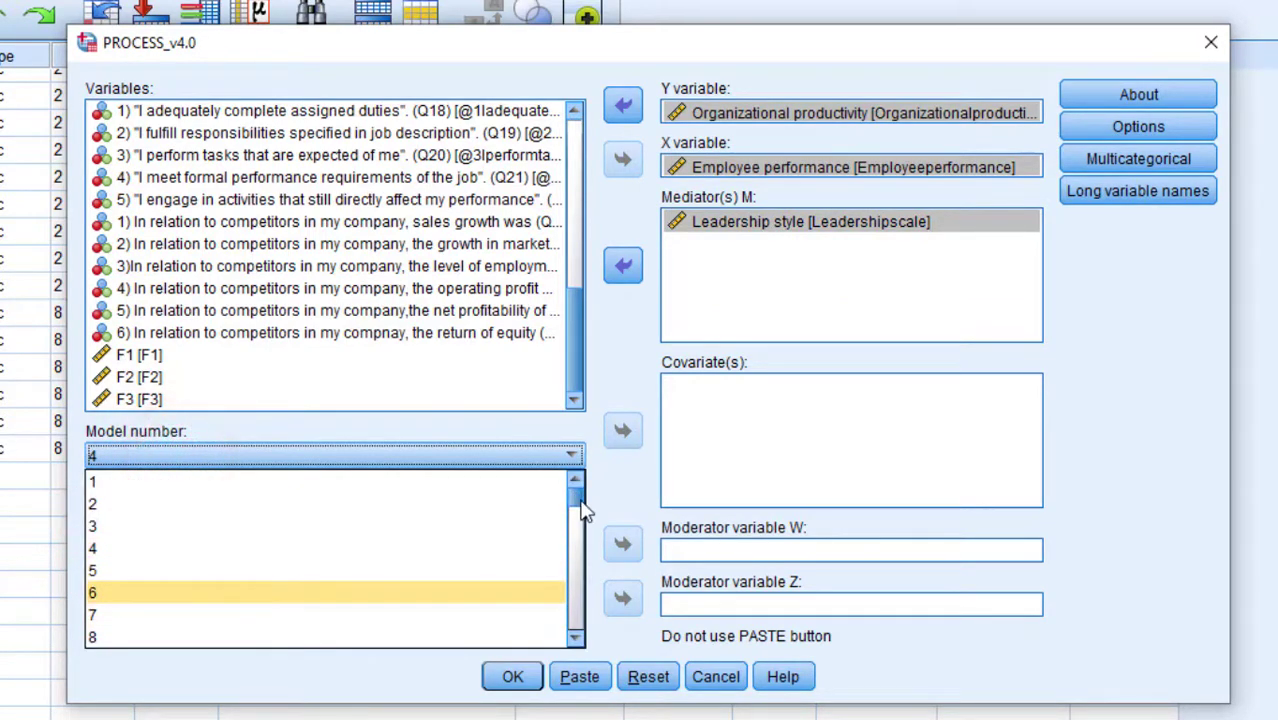
mouse_move(585, 510)
mouse_down()
mouse_move(582, 500)
mouse_move(562, 613)
mouse_move(576, 505)
mouse_up()
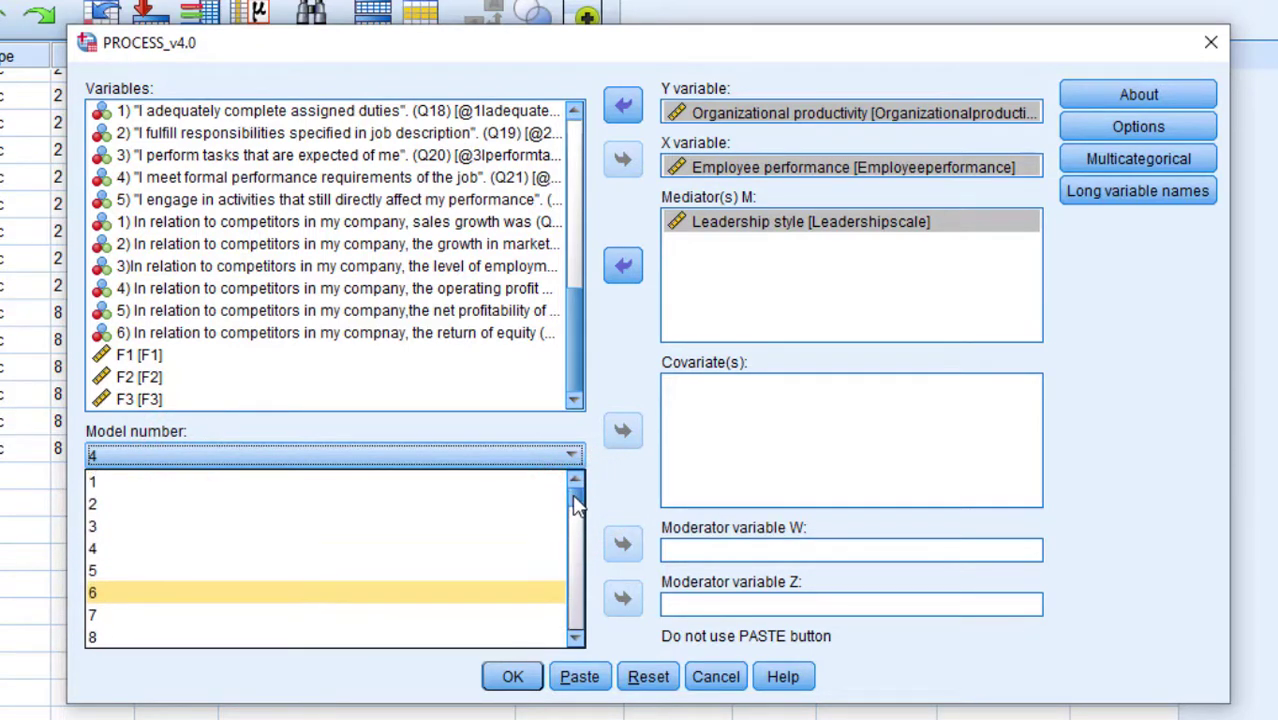
click(110, 553)
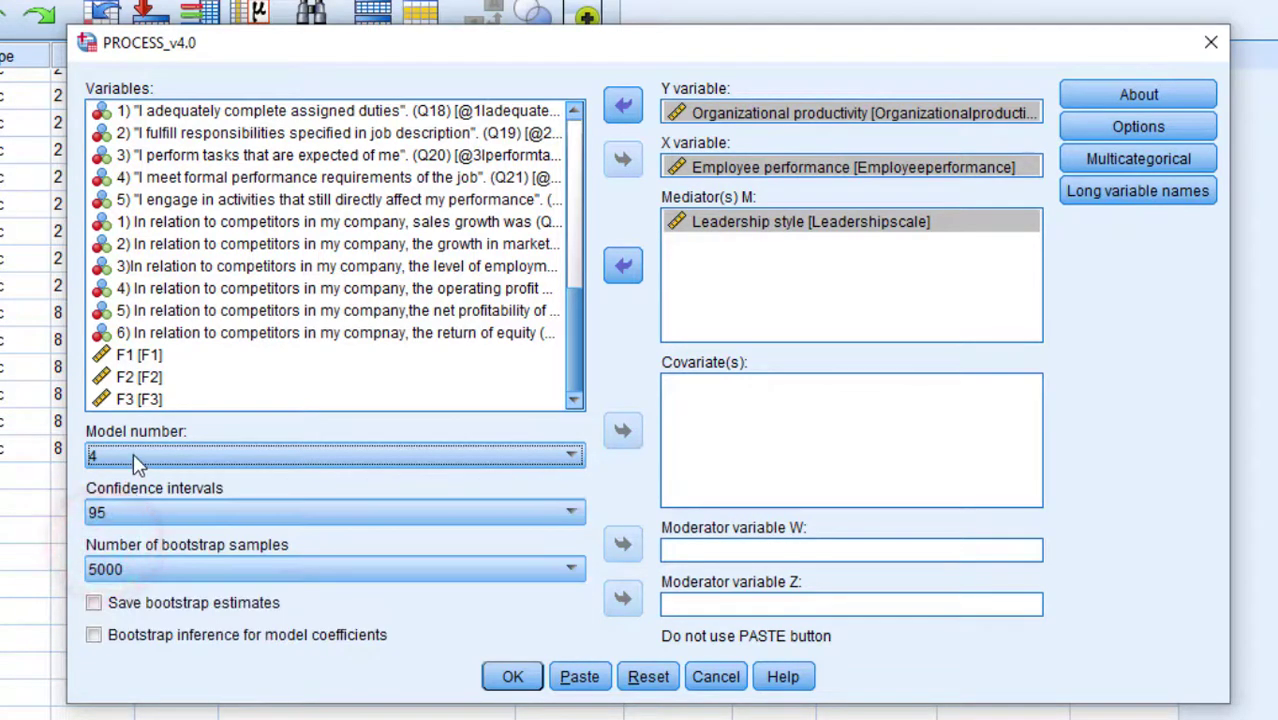
Enable covariance matrix, total effect model, pairwise contrasts and standardized effects in PROCESS options.
click(1145, 124)
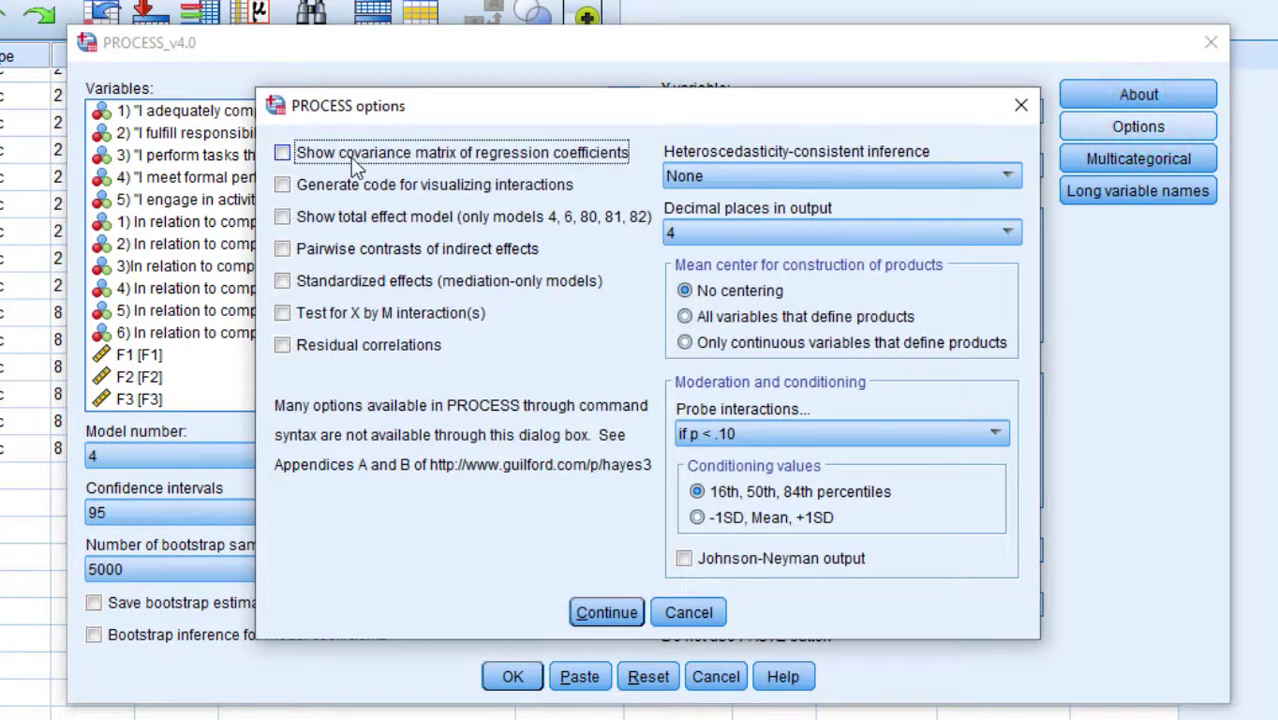
click(285, 251)
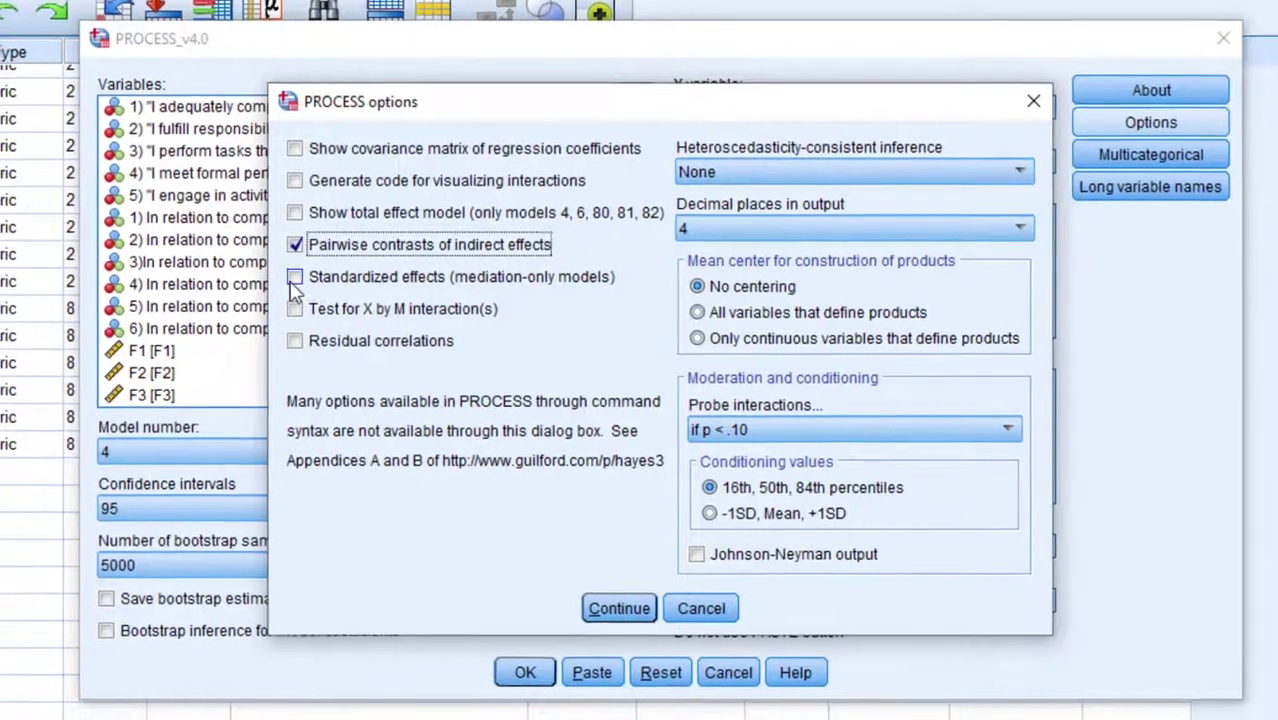
click(283, 282)
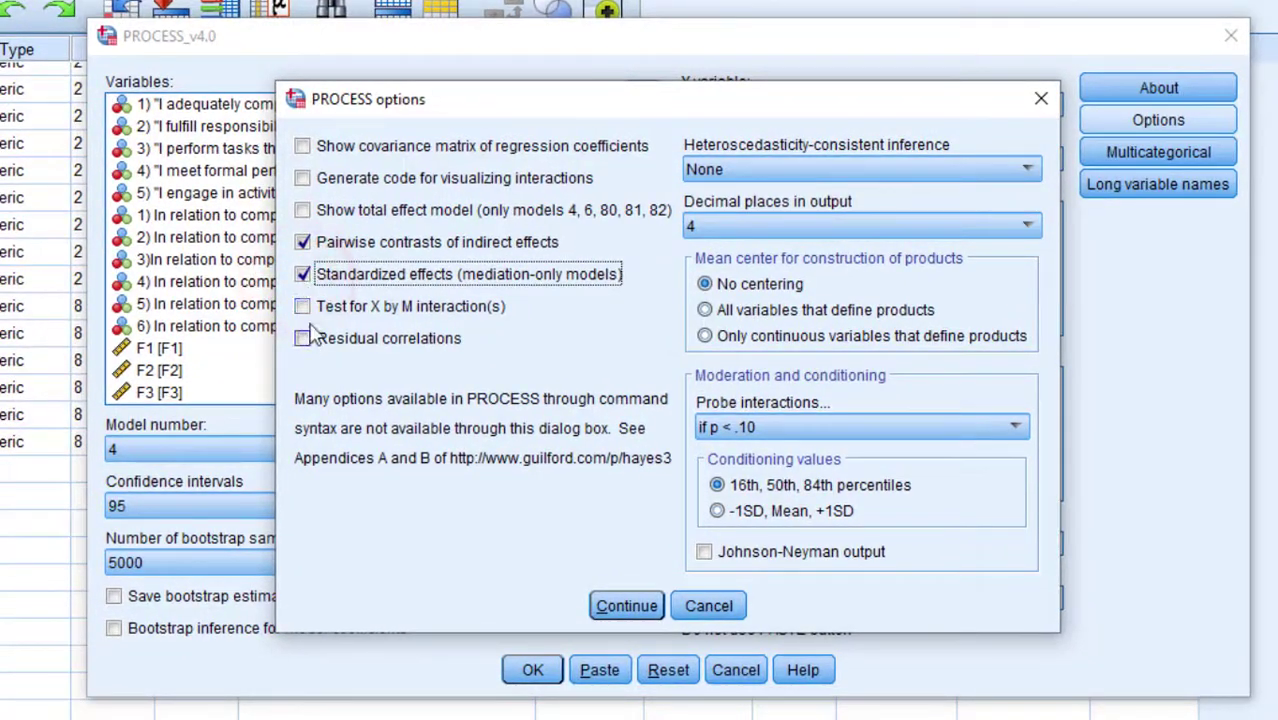
click(304, 212)
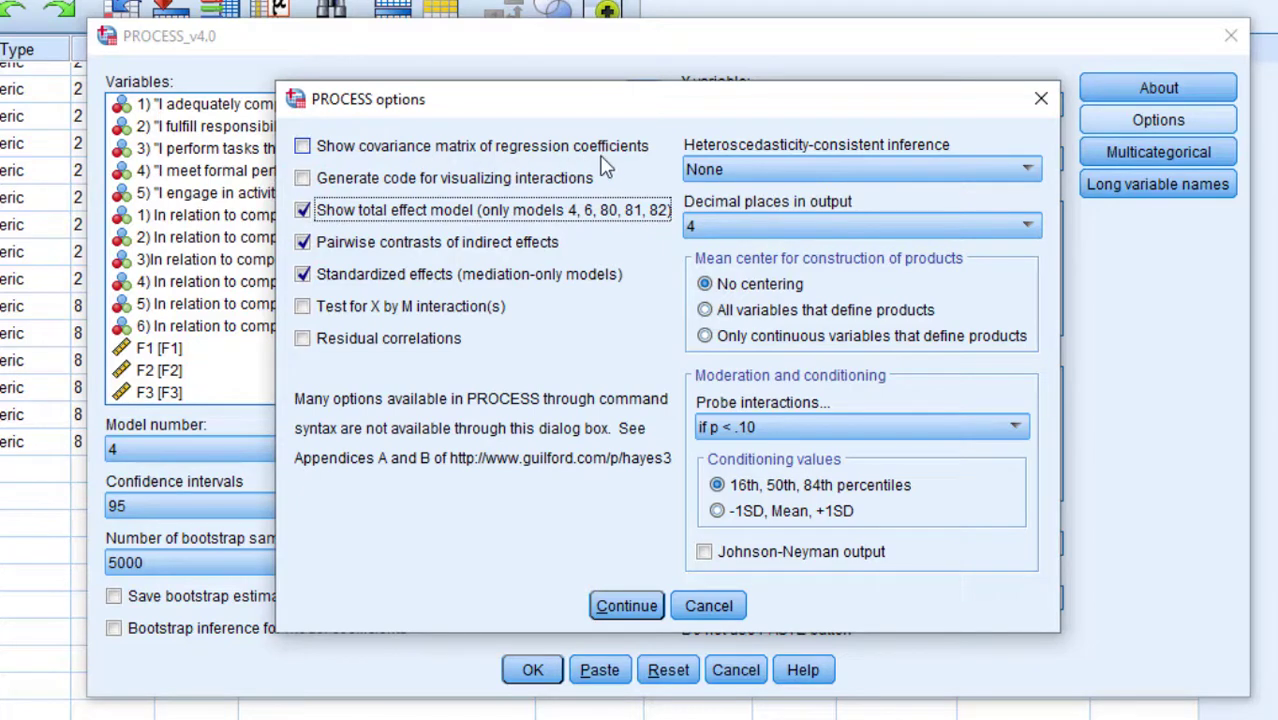
click(303, 148)
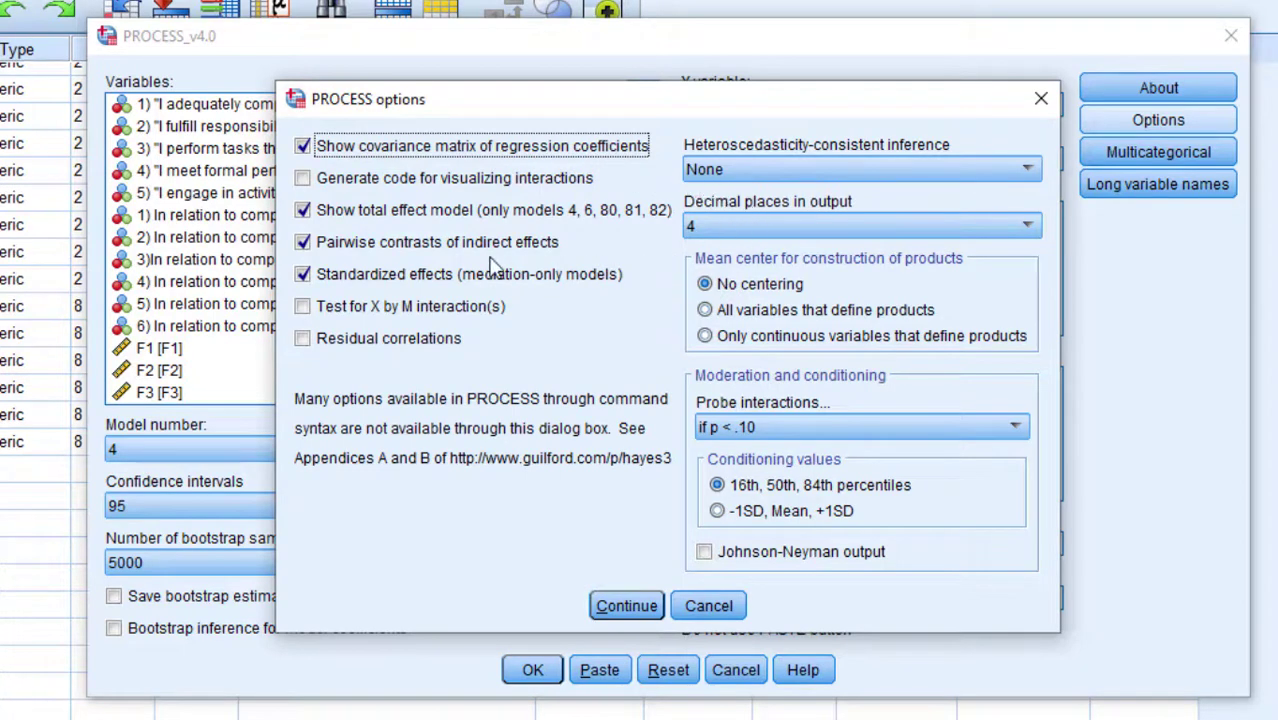
click(622, 606)
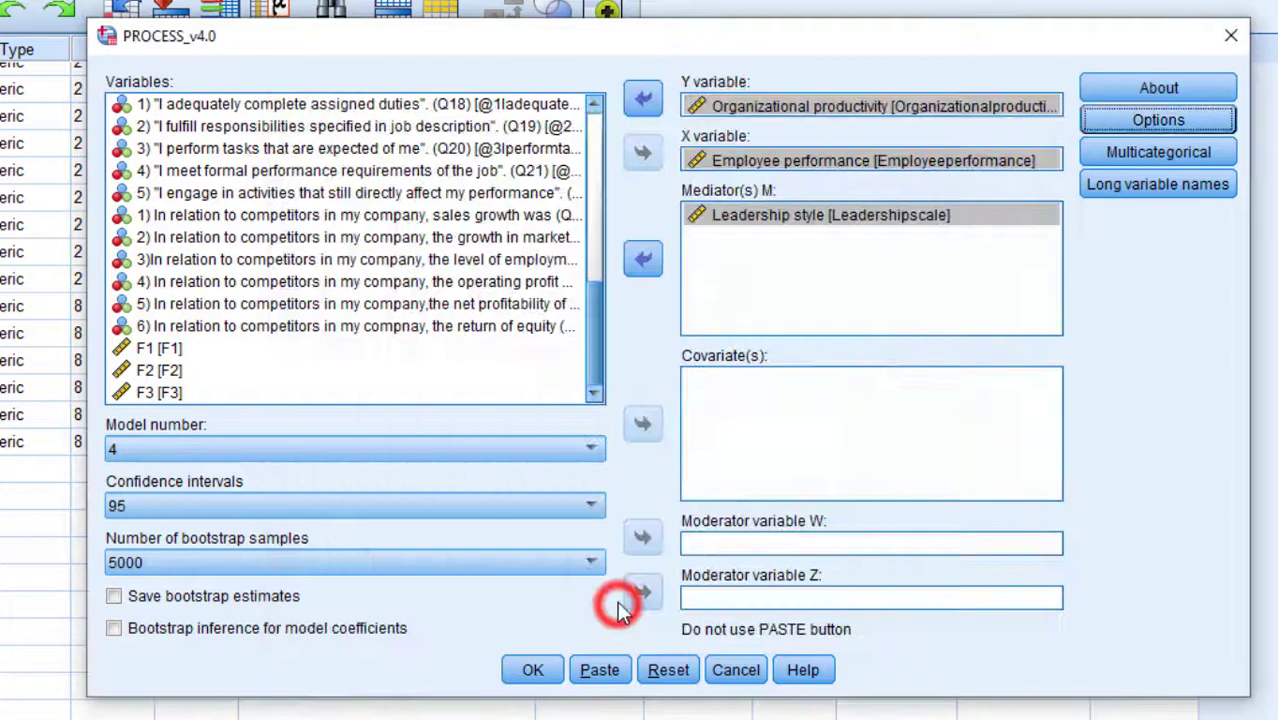
click(1158, 120)
click(624, 605)
click(535, 673)
Run PROCESS and scroll to the eight-character variable-name error in the output.
click(535, 671)
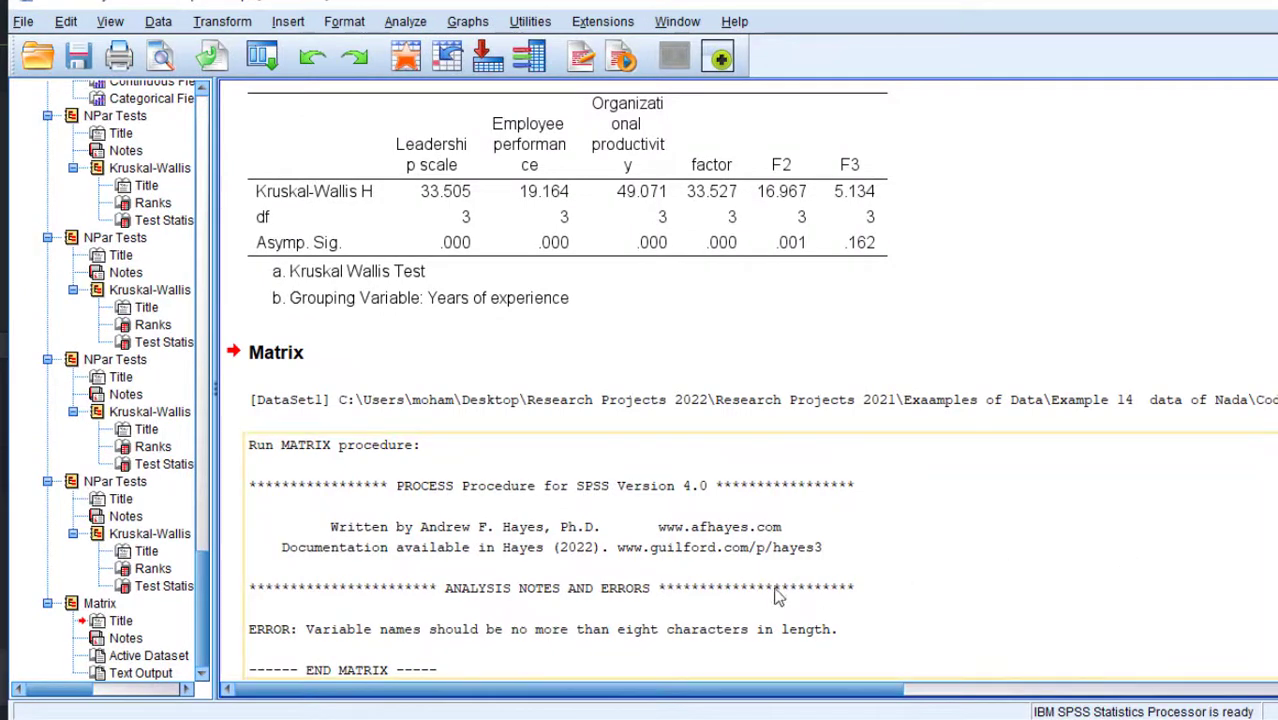
scroll(580, 590, down, 1)
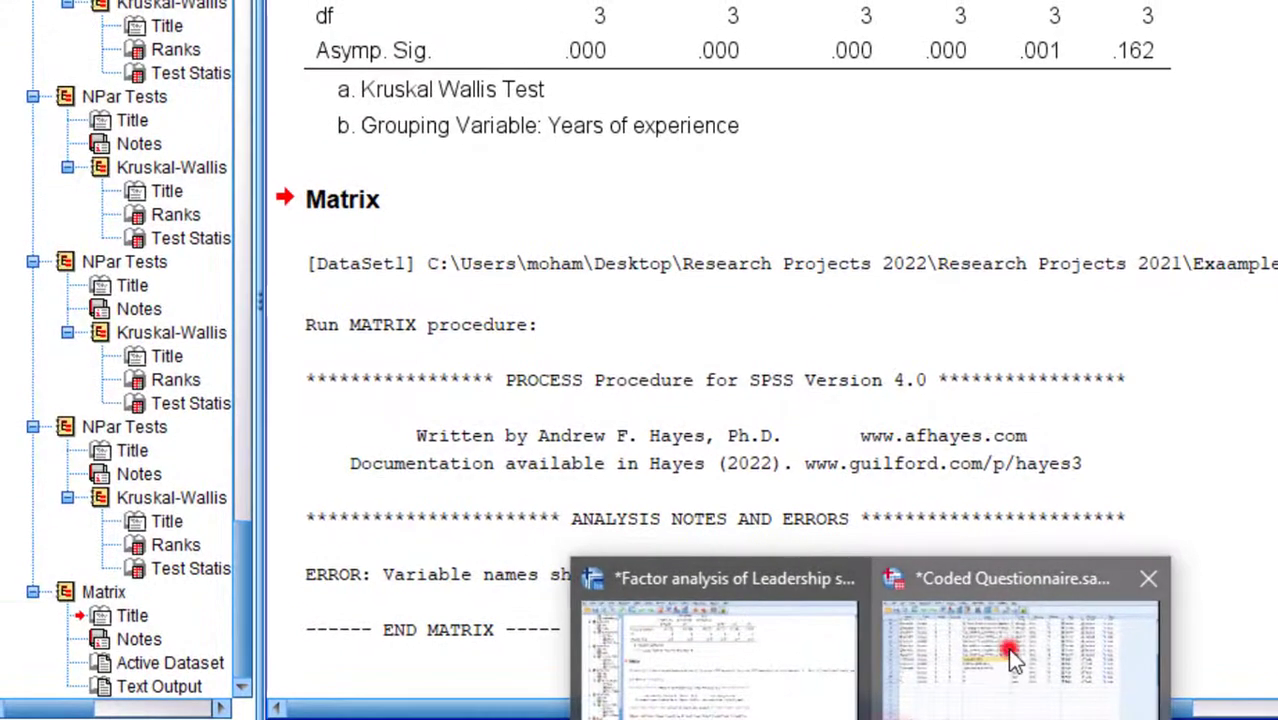
Rename Leadershipscale, Employeeperformance and Organizationalproductivity to L, E and O.
click(1007, 648)
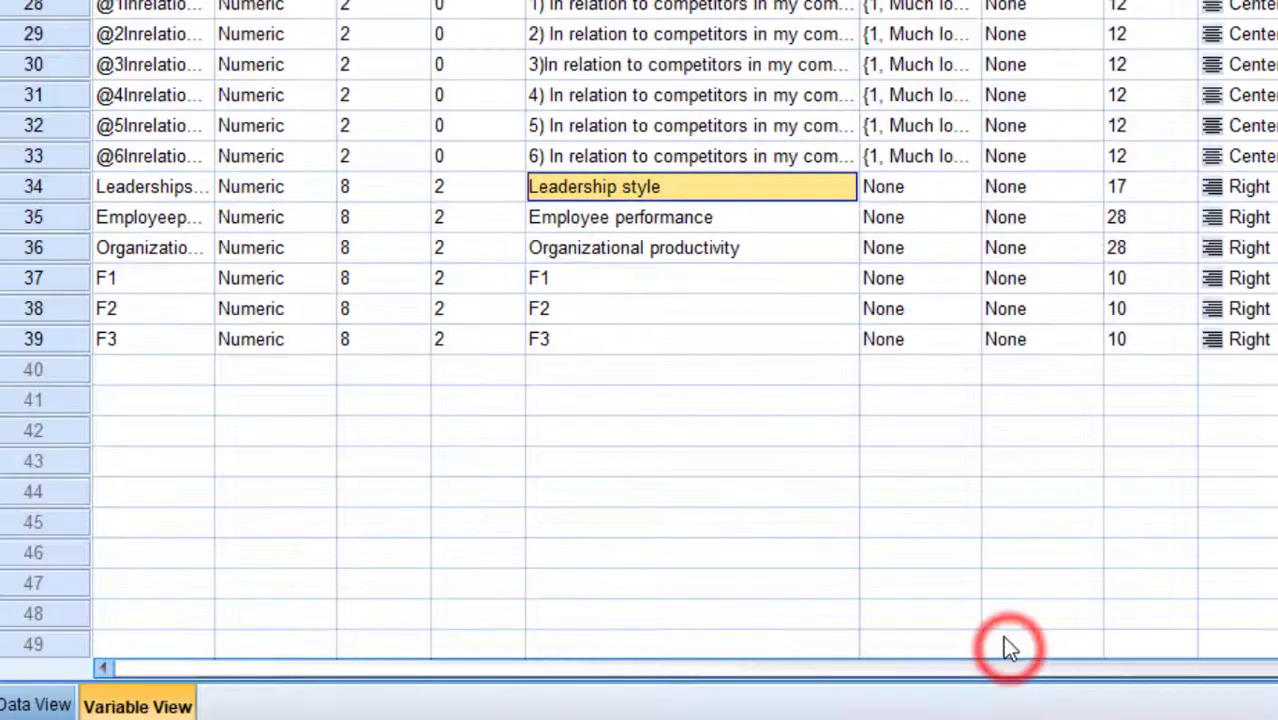
click(172, 190)
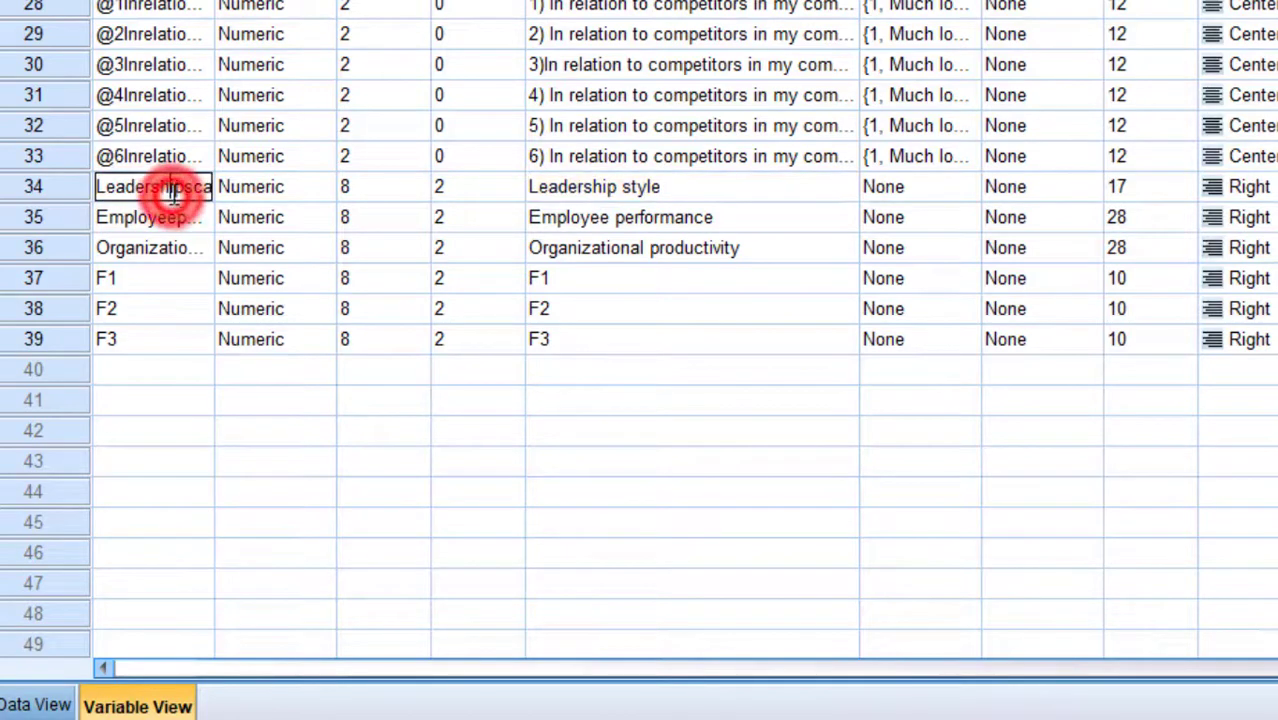
drag(214, 0, 386, 0)
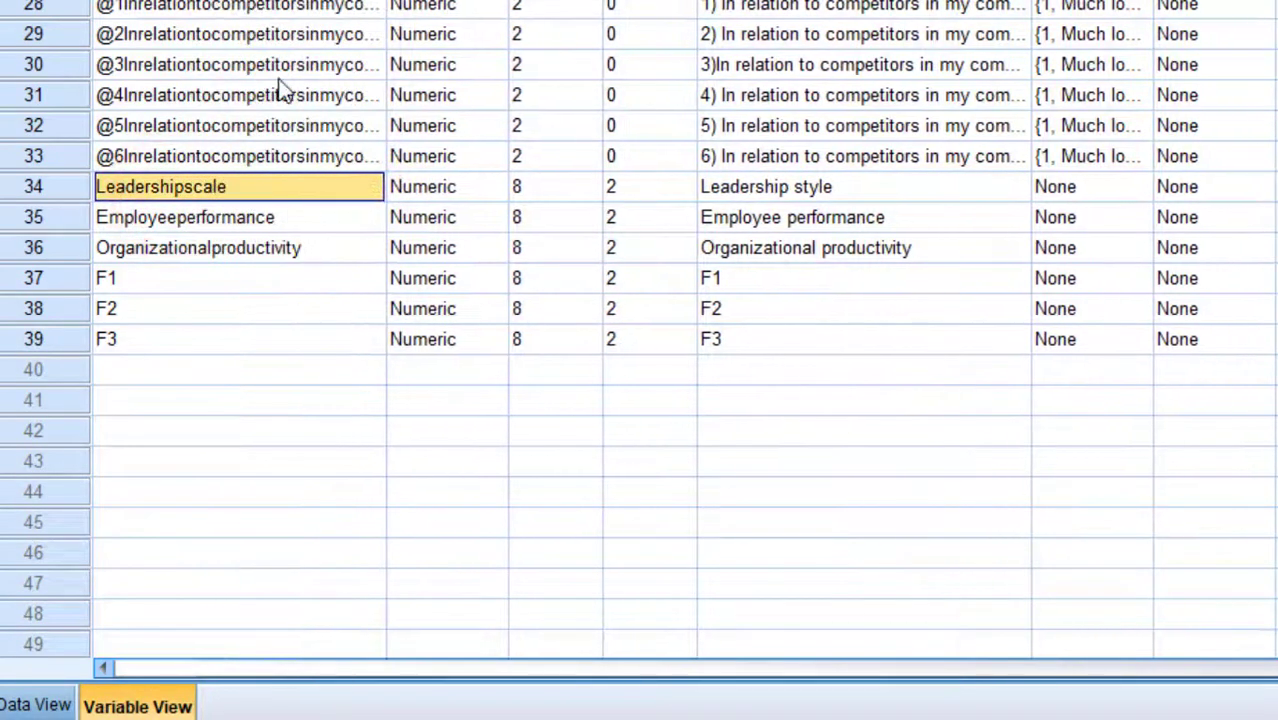
click(245, 184)
drag(97, 186, 304, 194)
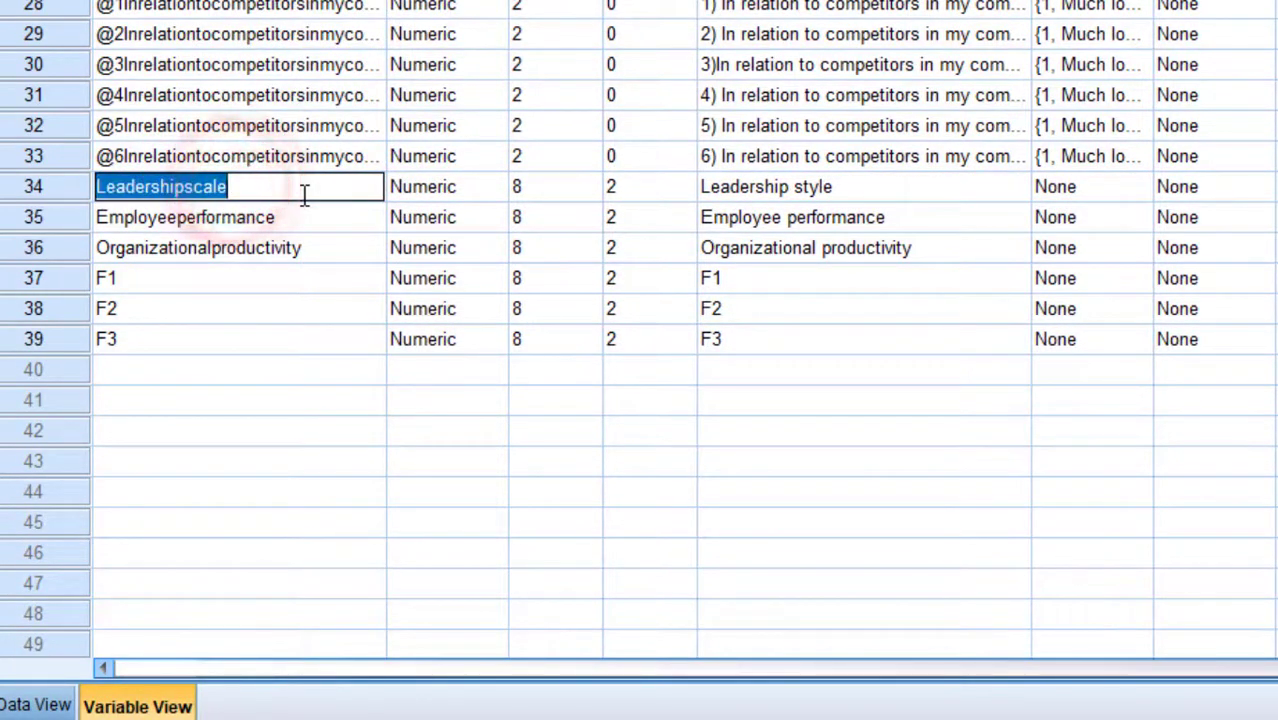
text(L)
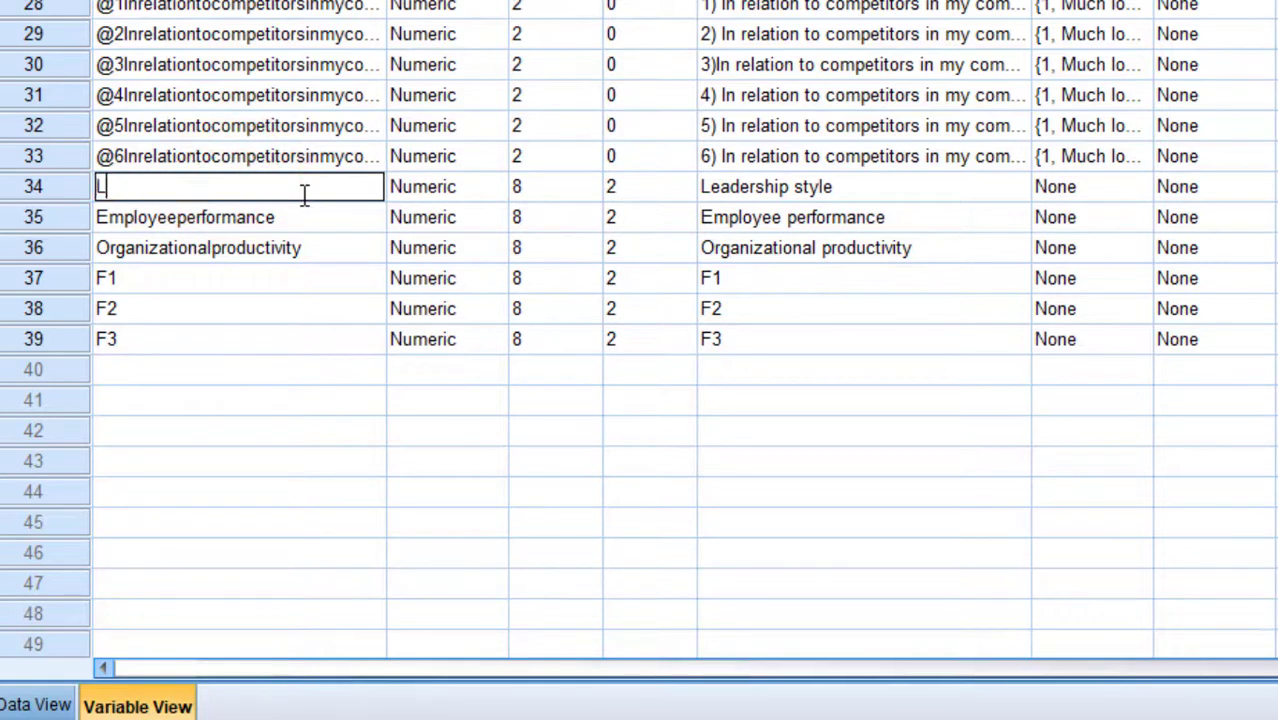
click(287, 217)
click(287, 217)
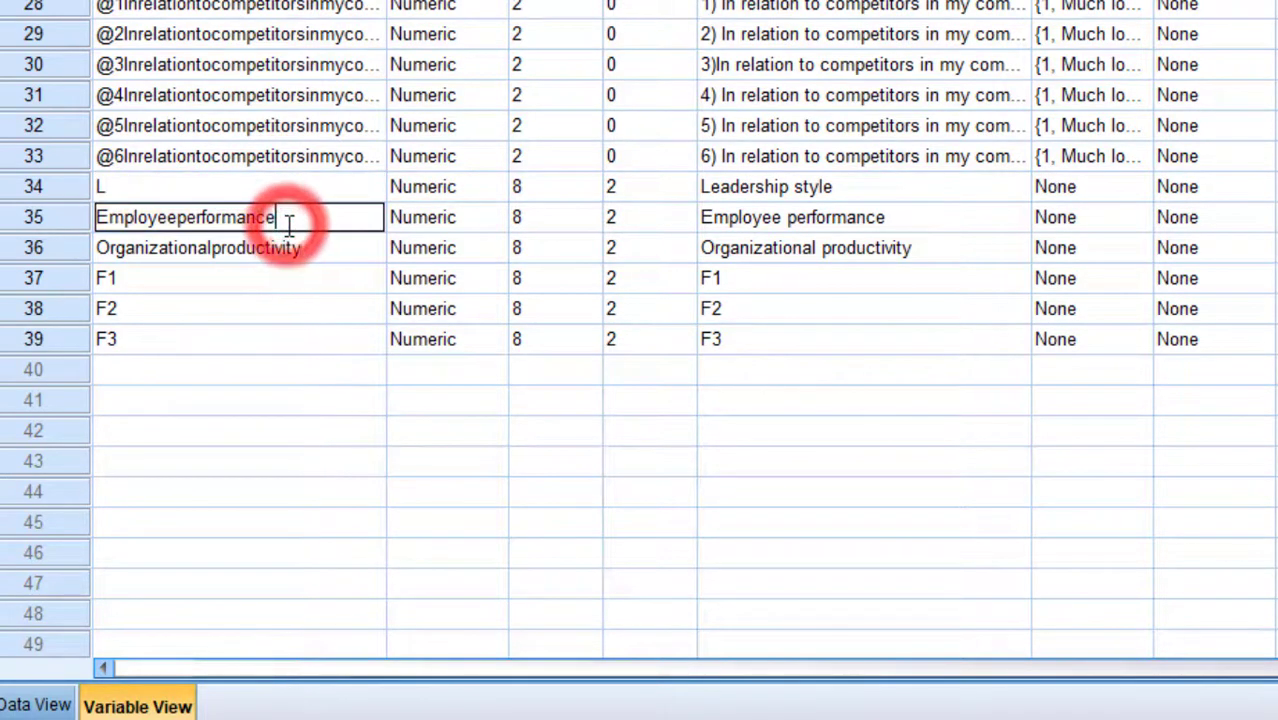
drag(287, 217, 79, 210)
text(E)
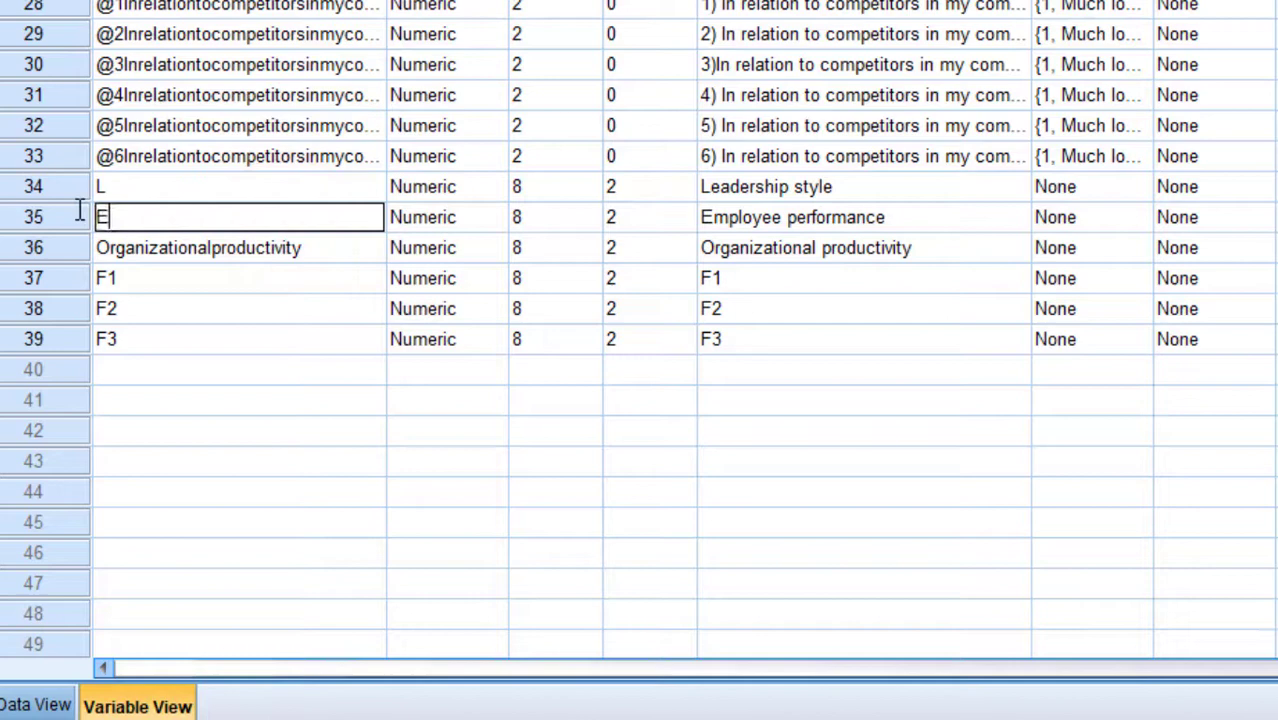
click(310, 250)
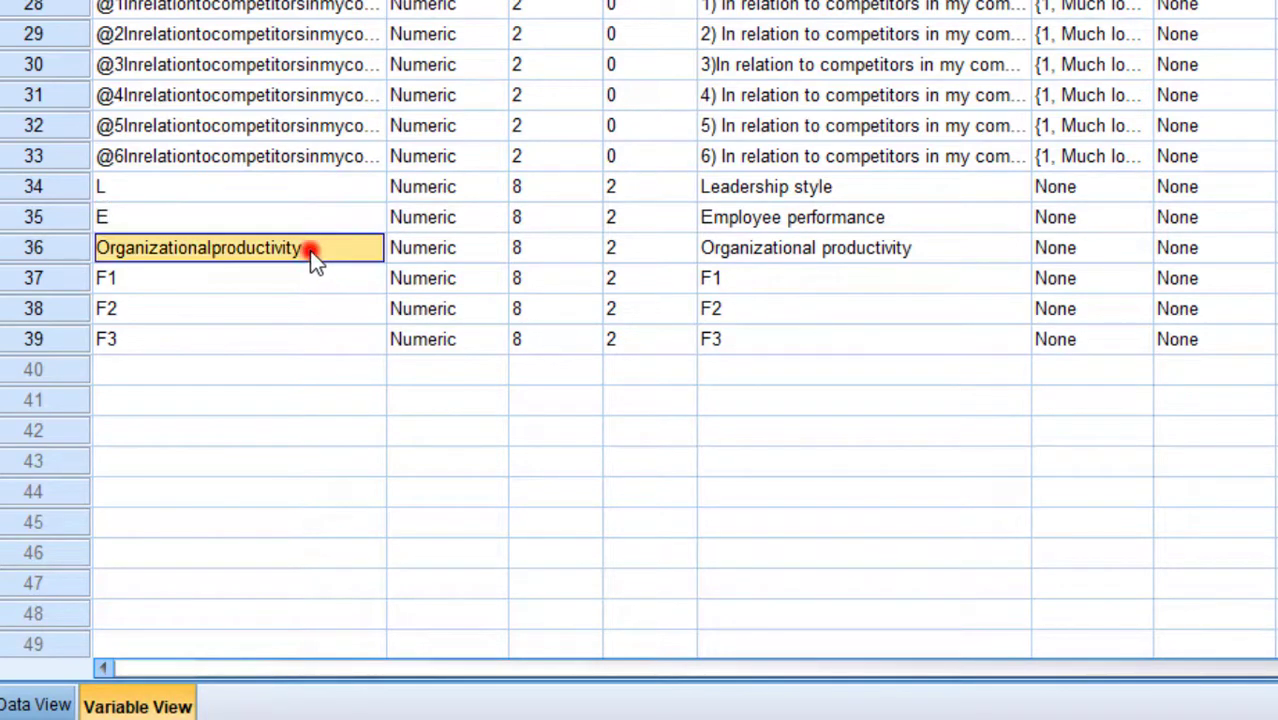
click(310, 250)
drag(310, 250, 107, 258)
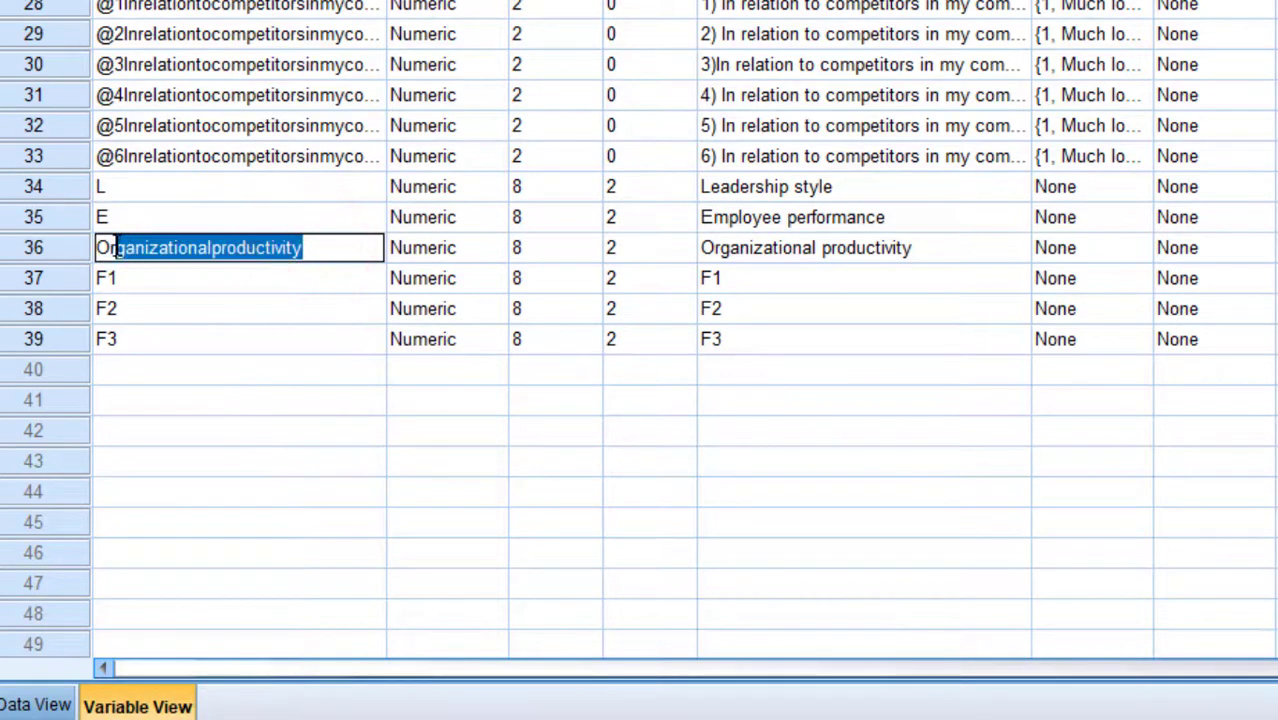
key(BackSpace)
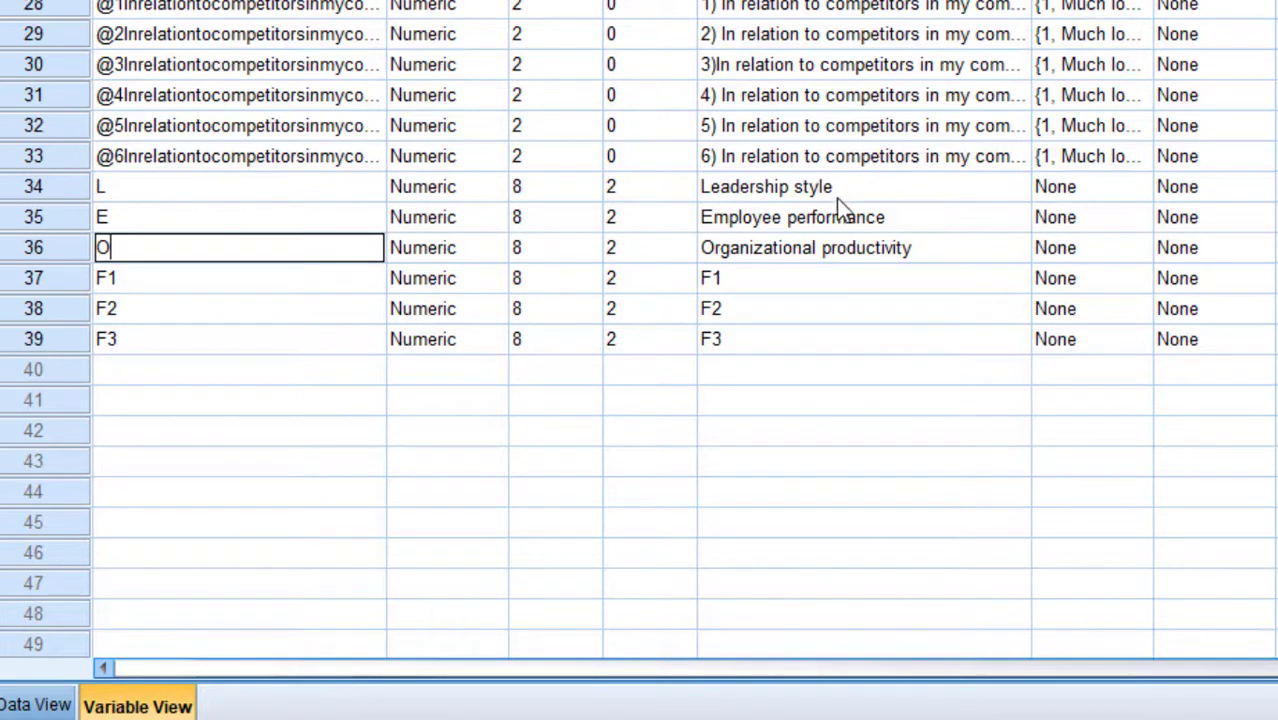
Shorten the three variables' labels to L, E and O.
double_click(839, 190)
drag(835, 188, 715, 190)
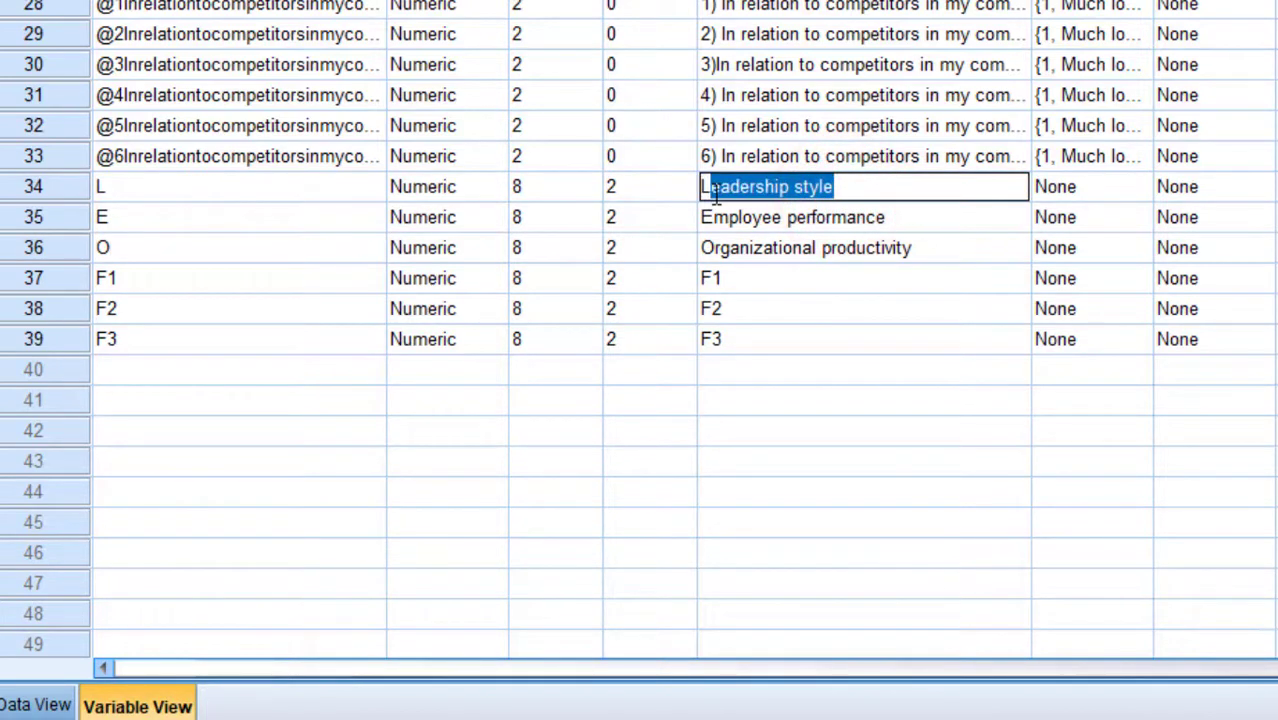
key(BackSpace)
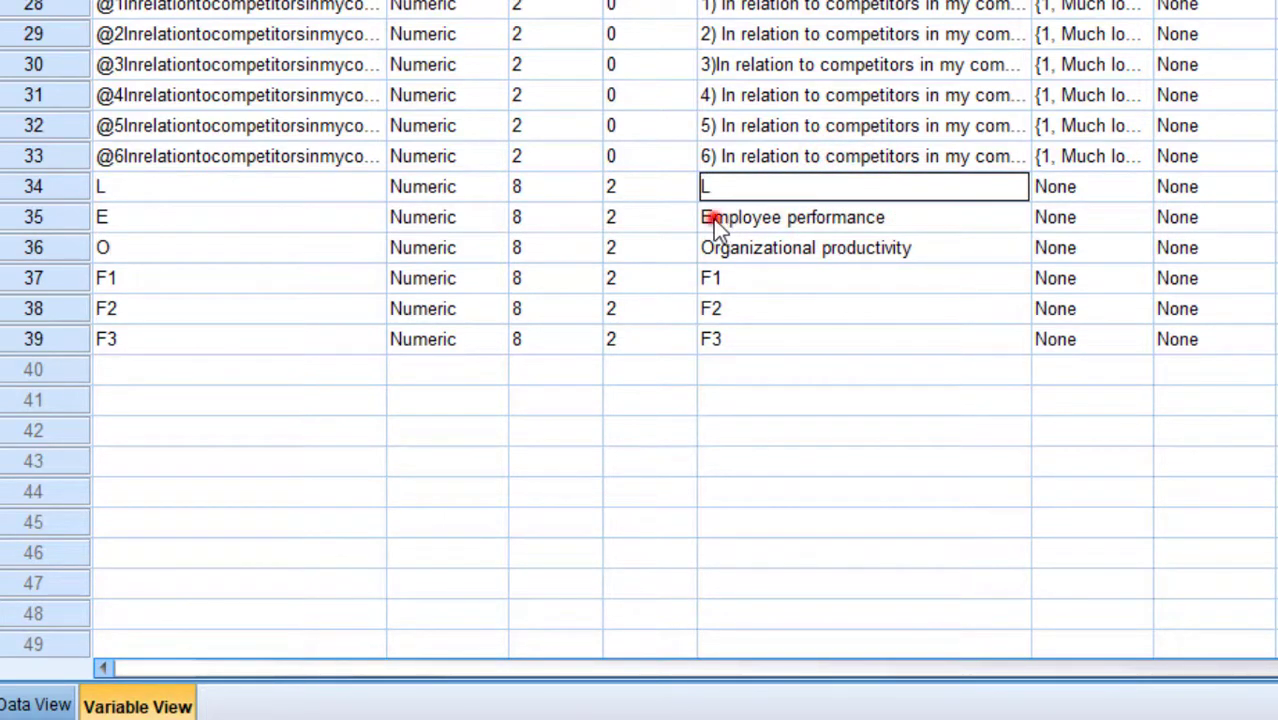
double_click(713, 219)
drag(715, 219, 907, 219)
key(BackSpace)
click(720, 246)
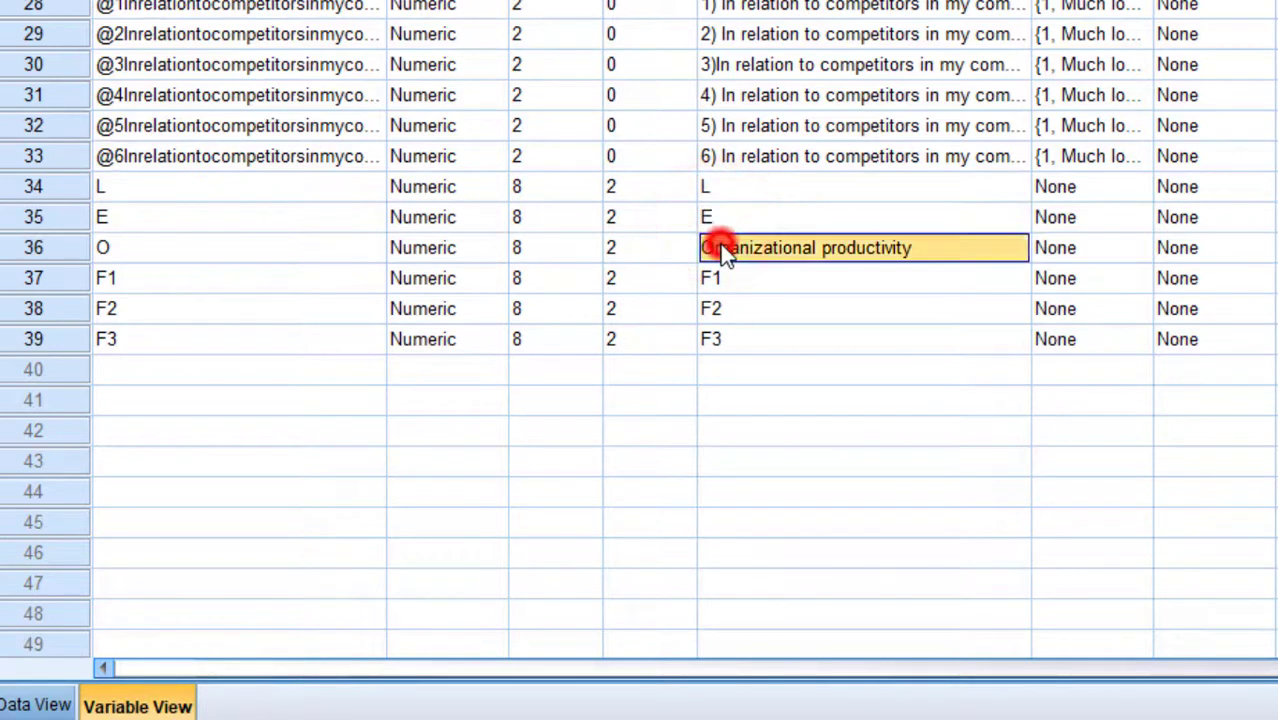
click(719, 244)
drag(716, 246, 922, 251)
key(BackSpace)
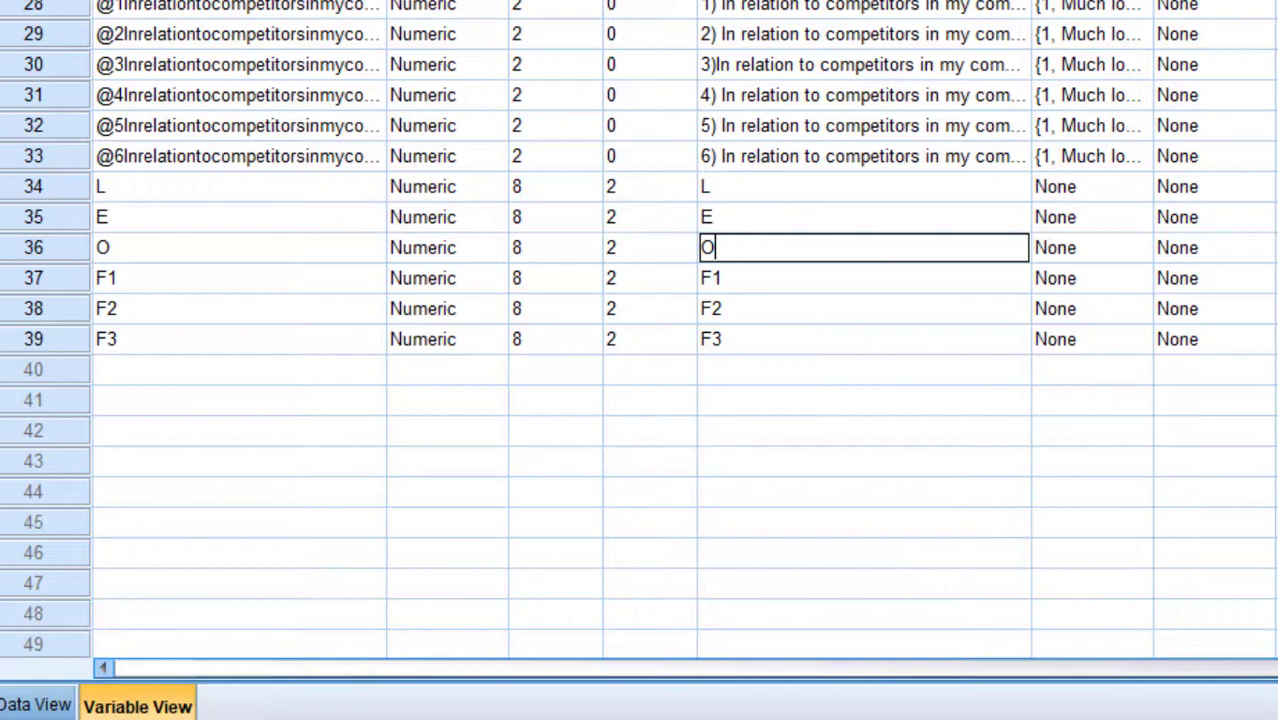
Rerun PROCESS v4.0 model 4 from Analyze > Regression with Y=O, X=E, M=L.
click(351, 37)
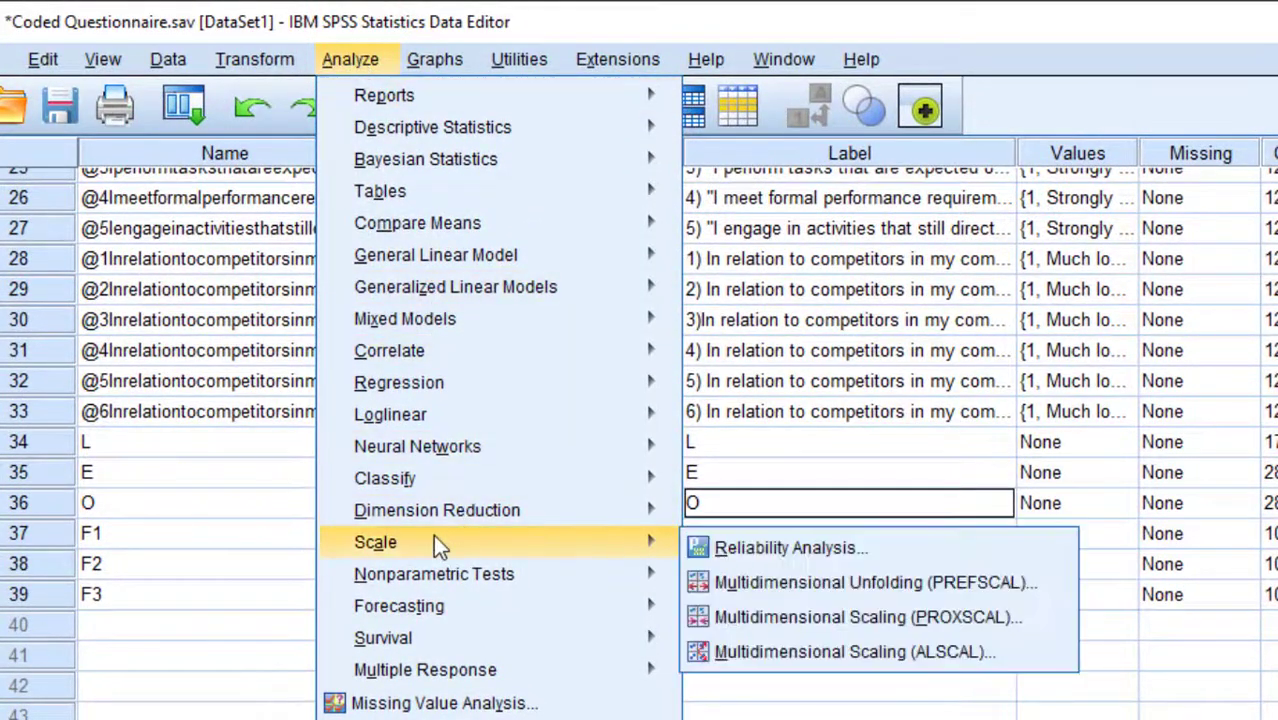
mouse_move(420, 530)
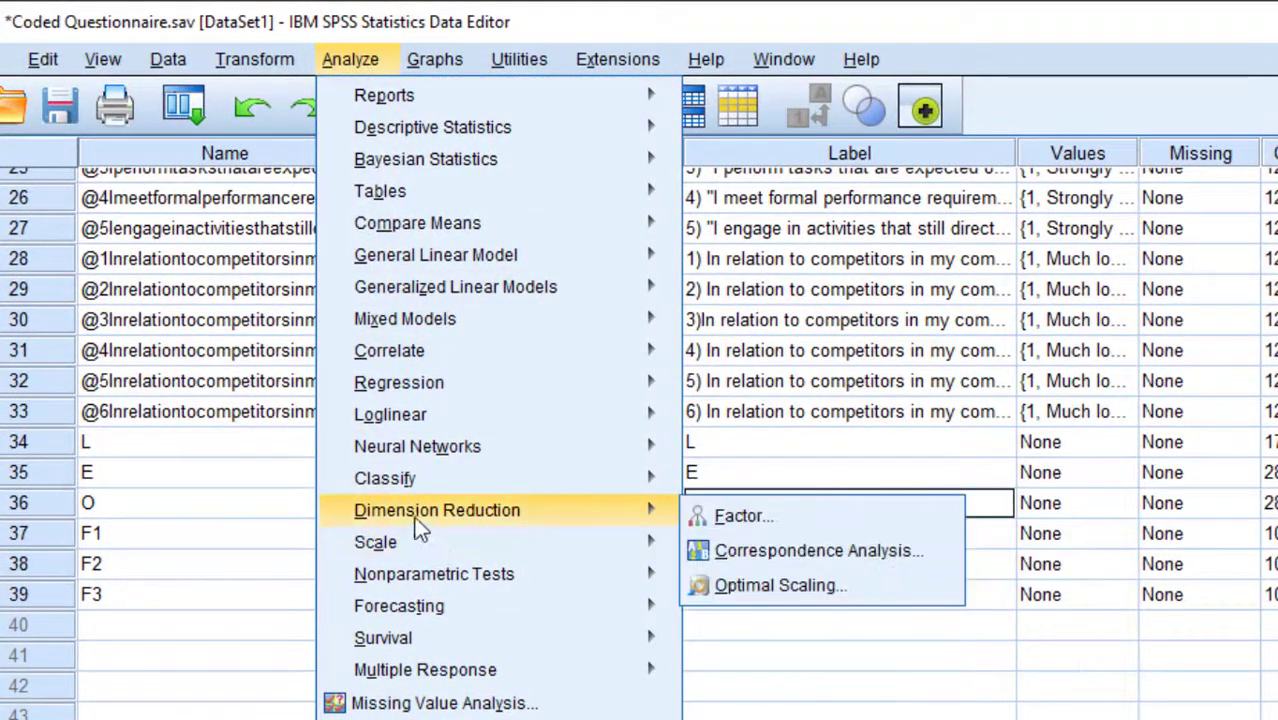
click(399, 388)
mouse_move(395, 350)
mouse_move(593, 392)
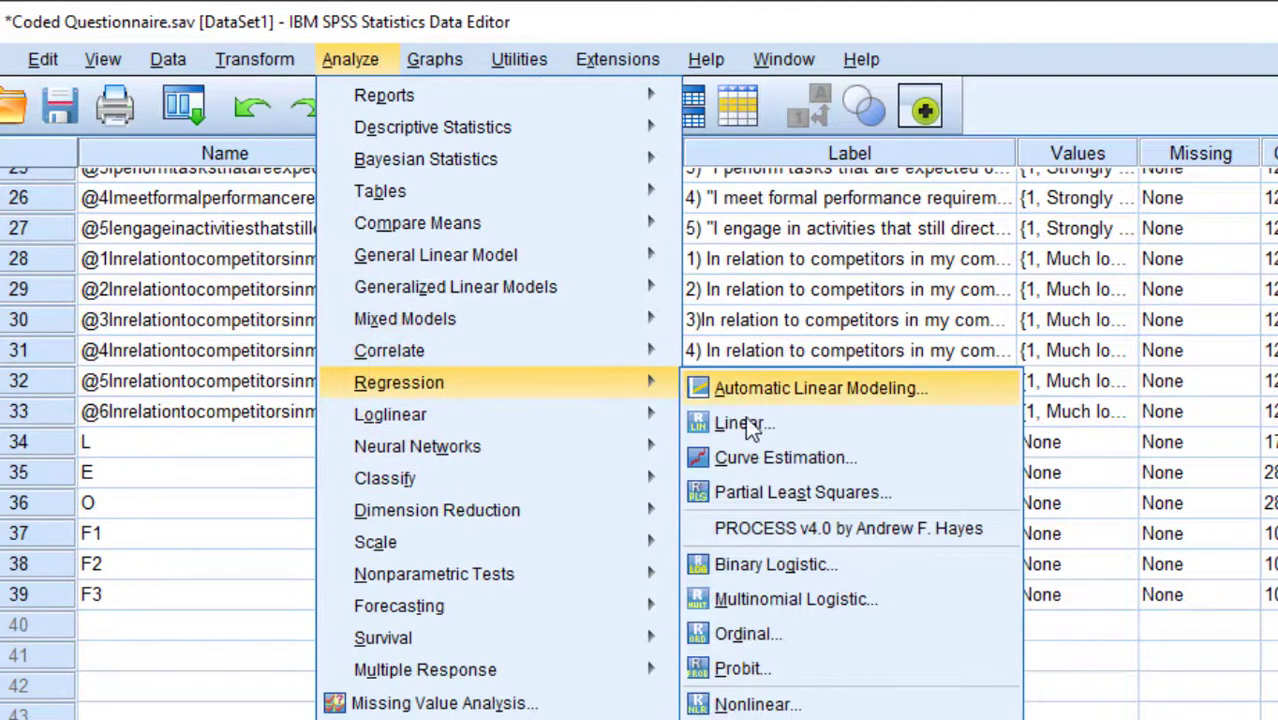
click(777, 530)
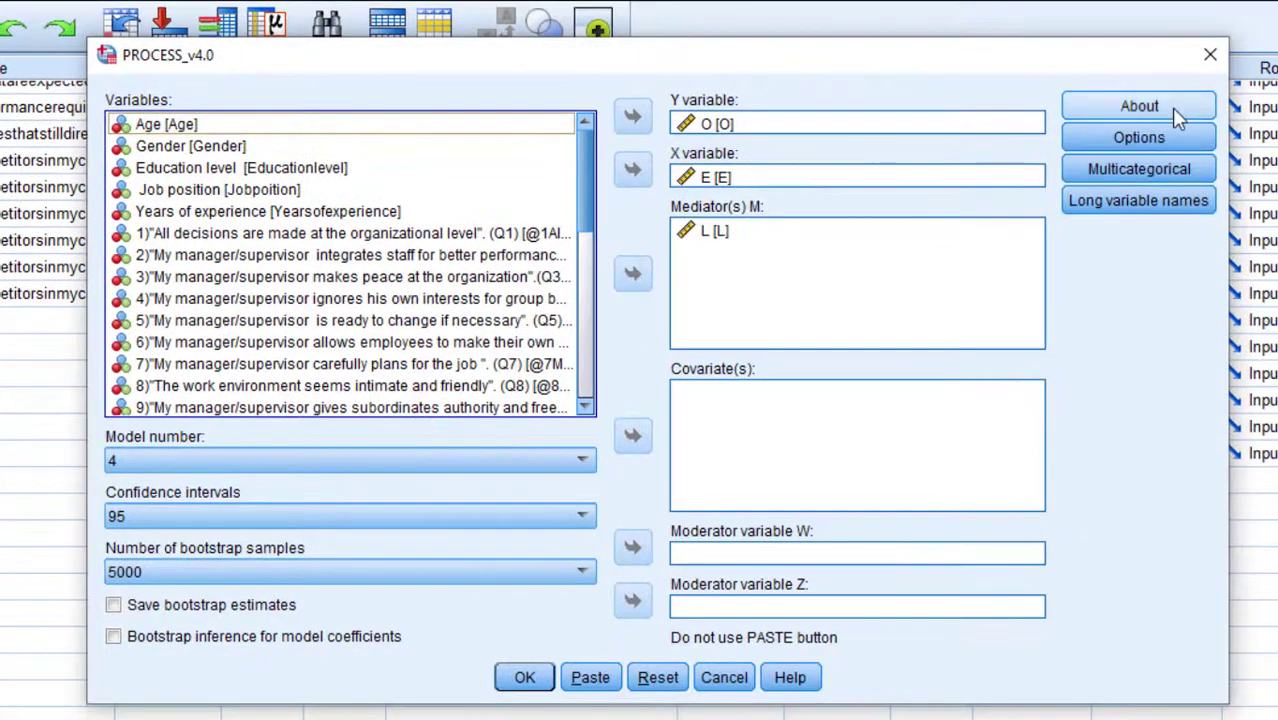
click(1160, 140)
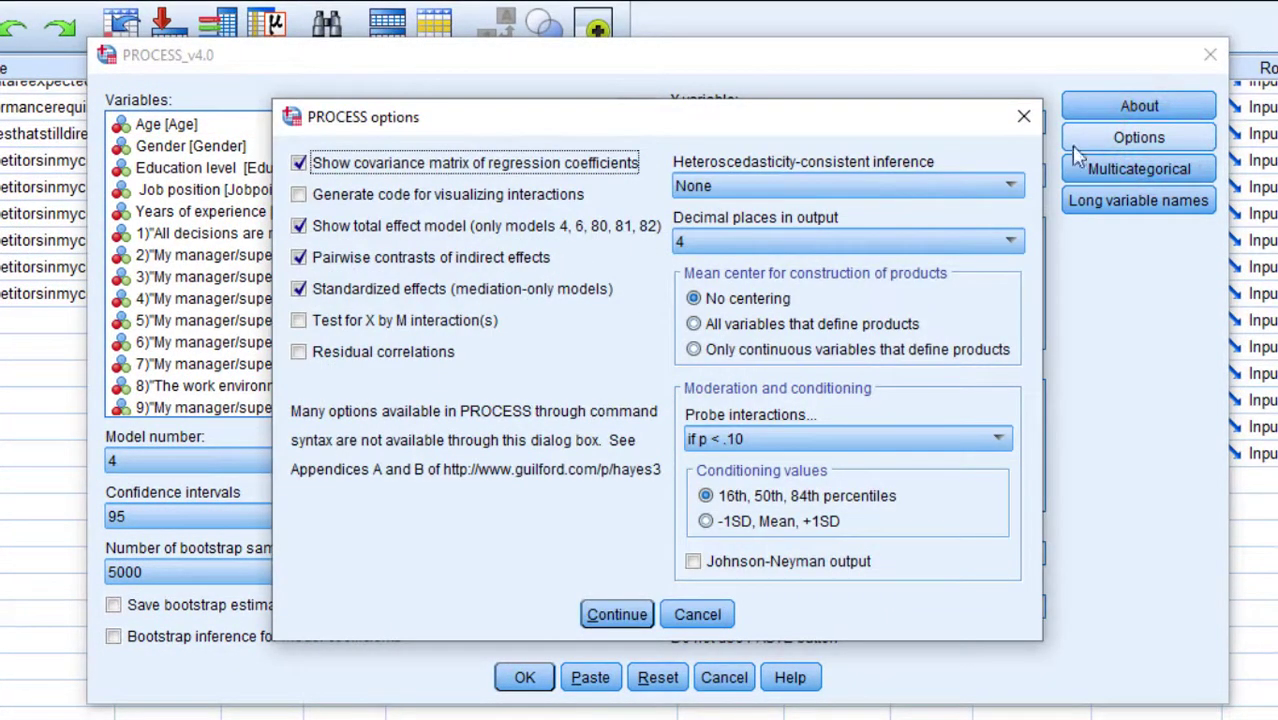
click(1023, 119)
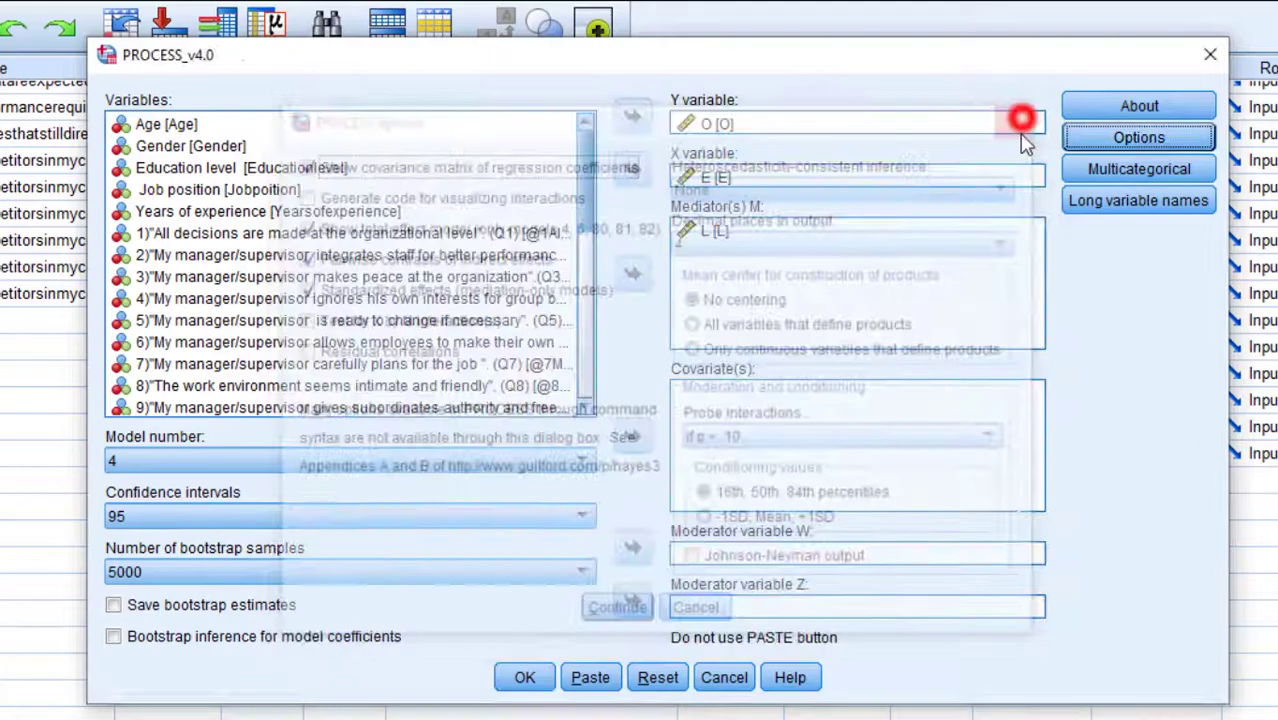
click(517, 680)
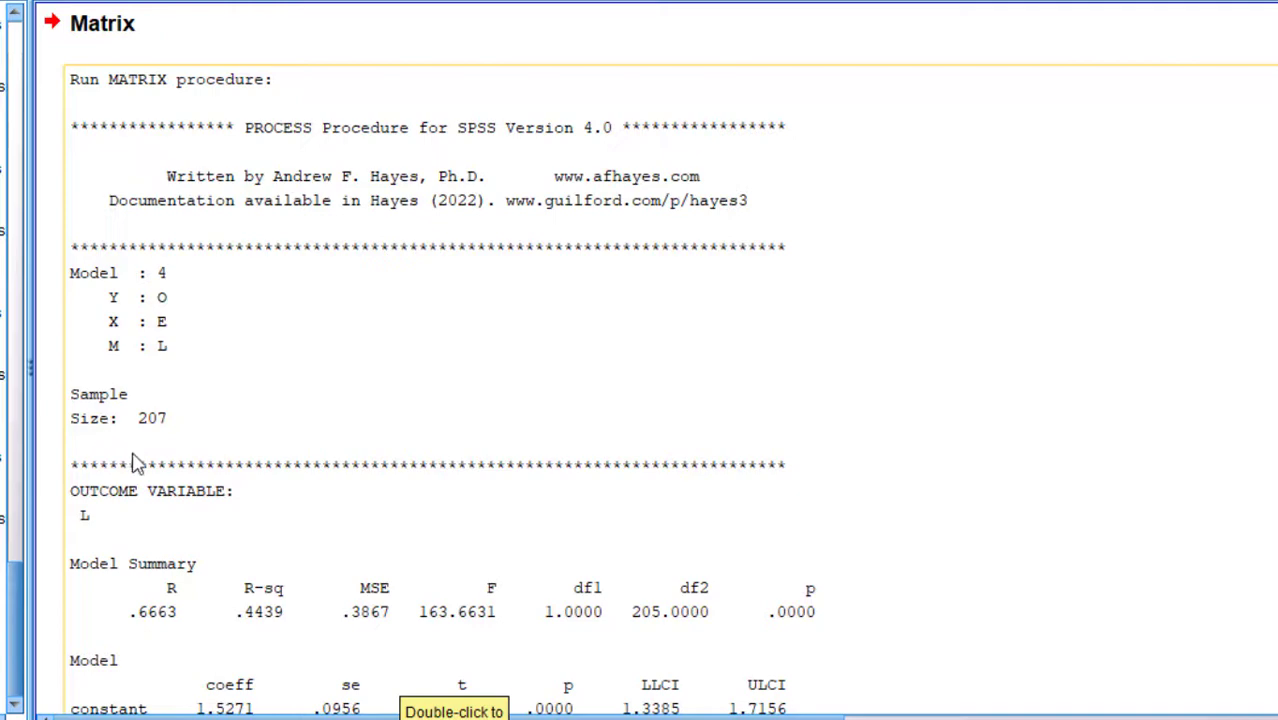
scroll(171, 521, down, 3)
scroll(203, 515, down, 2)
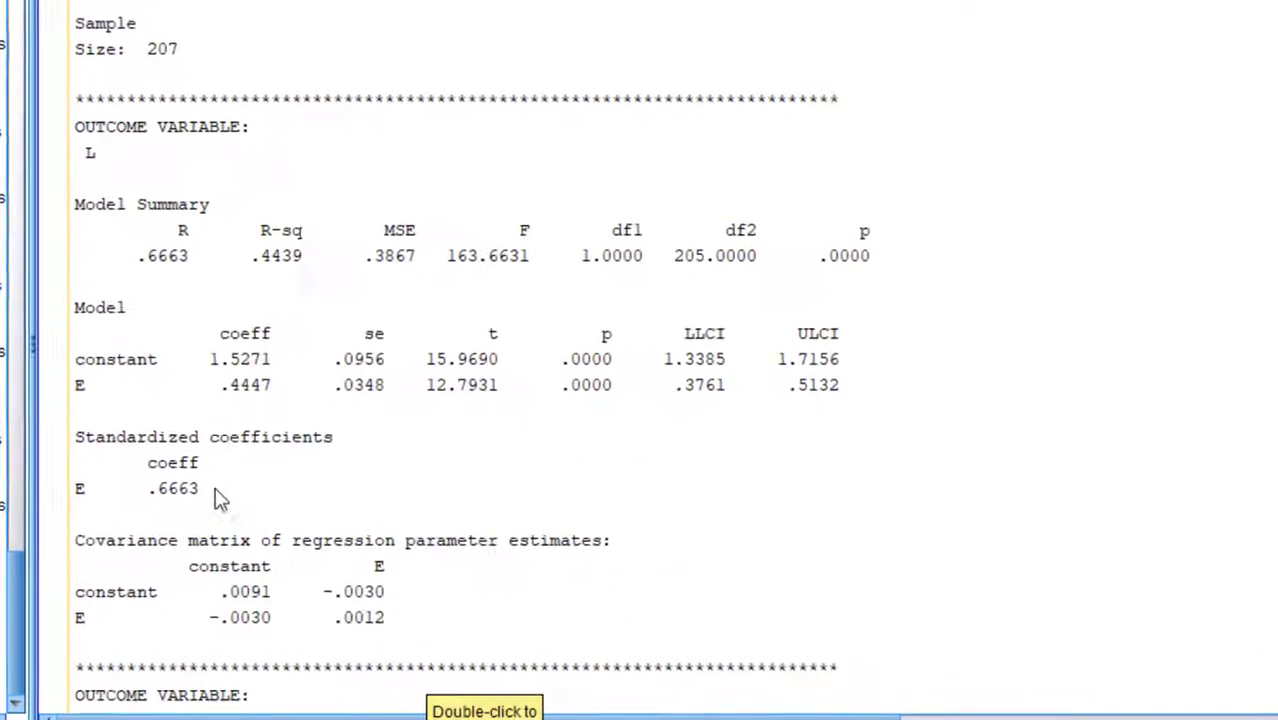
scroll(322, 432, up, 2)
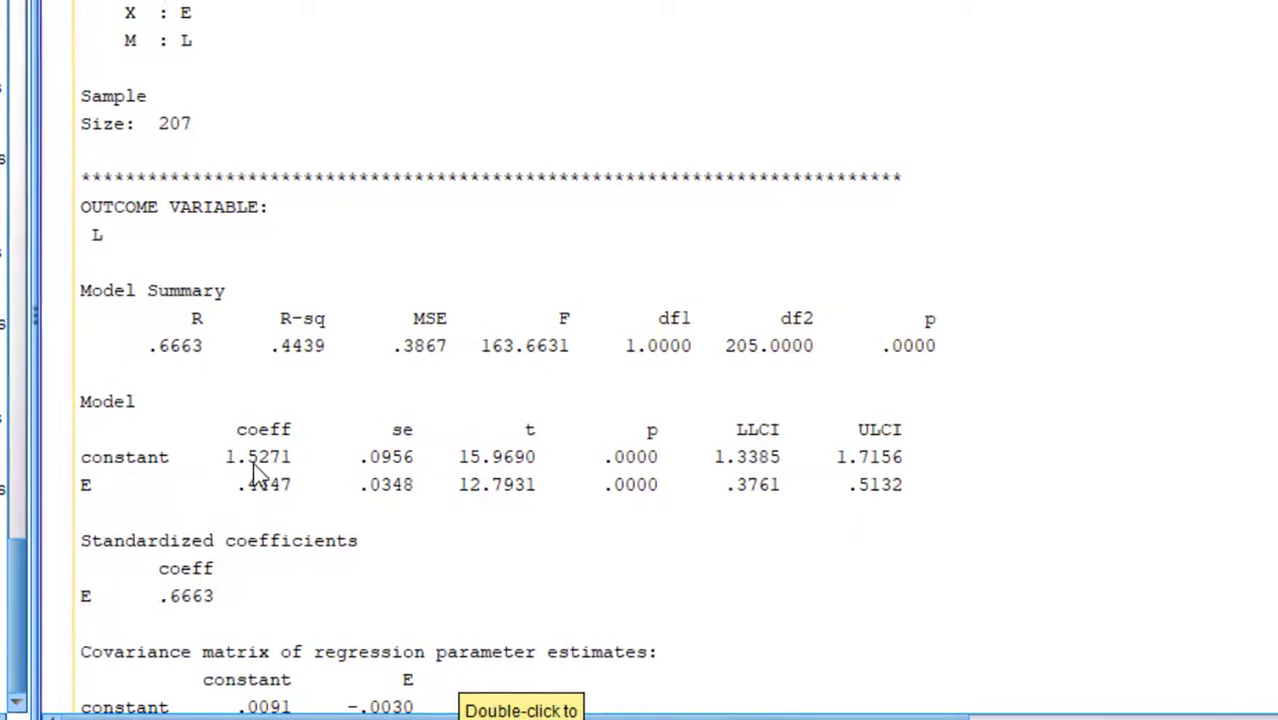
scroll(337, 470, up, 3)
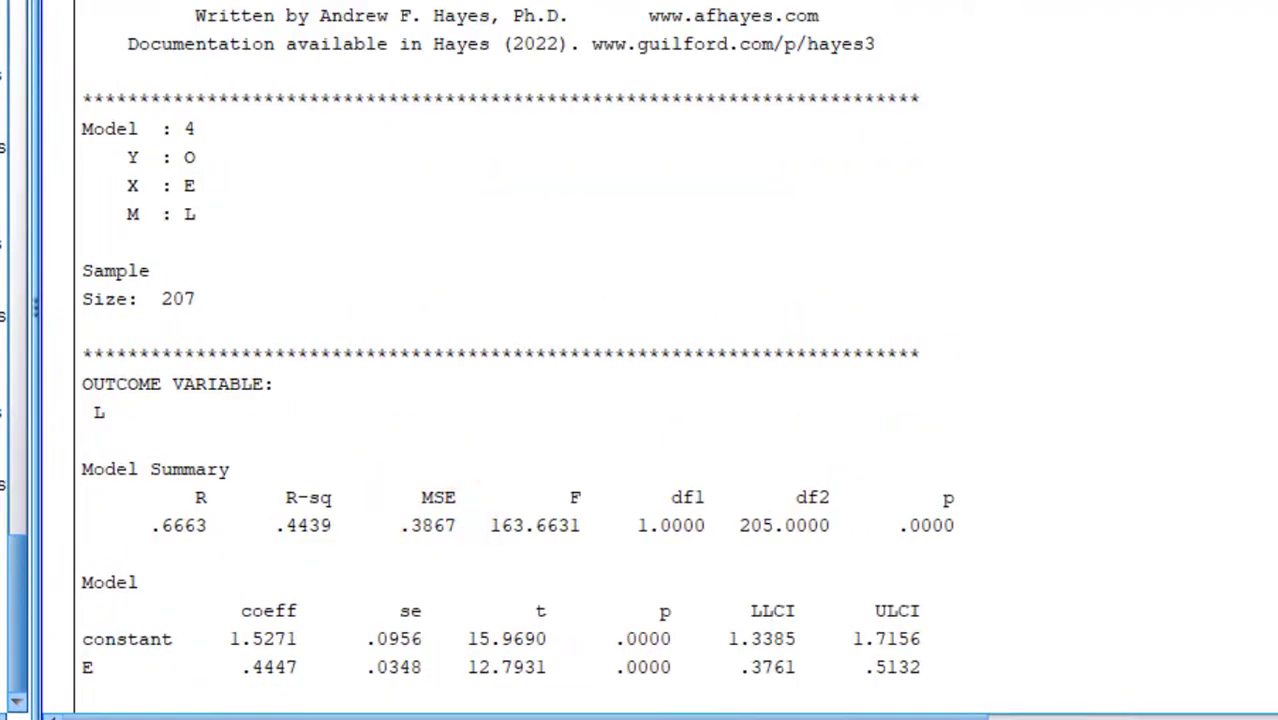
scroll(640, 360, down, 15)
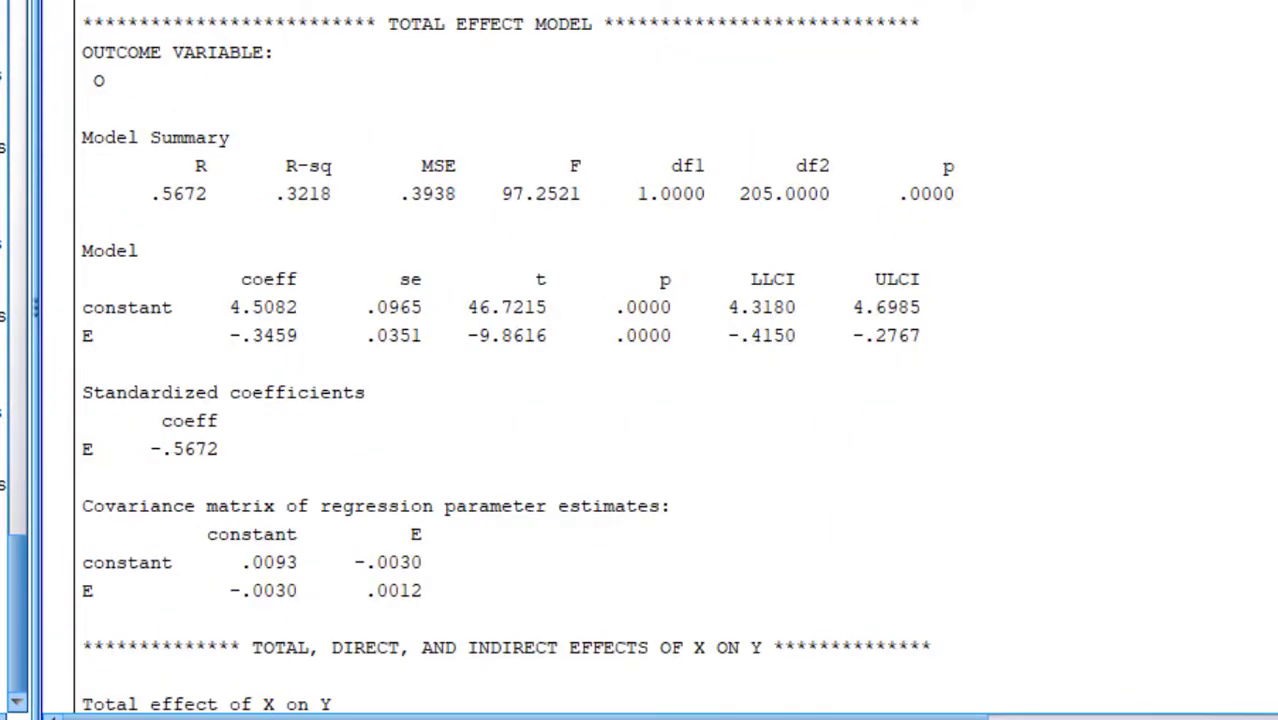
scroll(640, 360, down, 9)
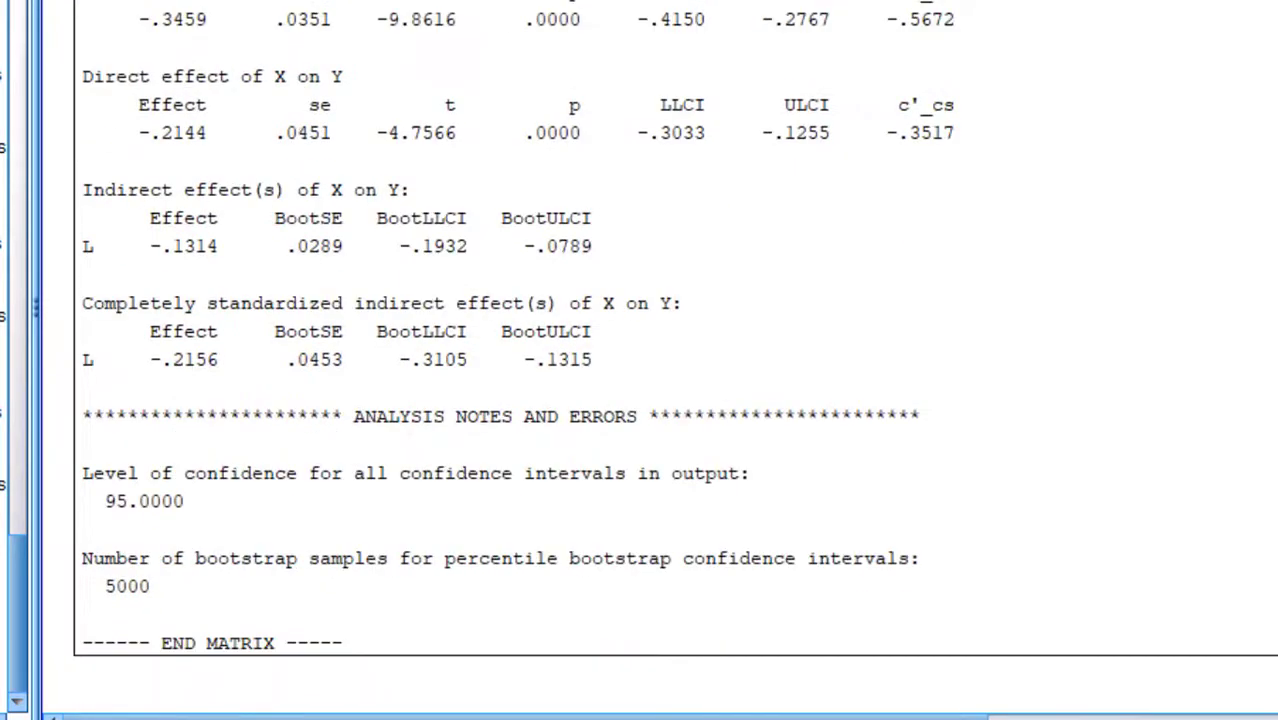
scroll(360, 268, up, 5)
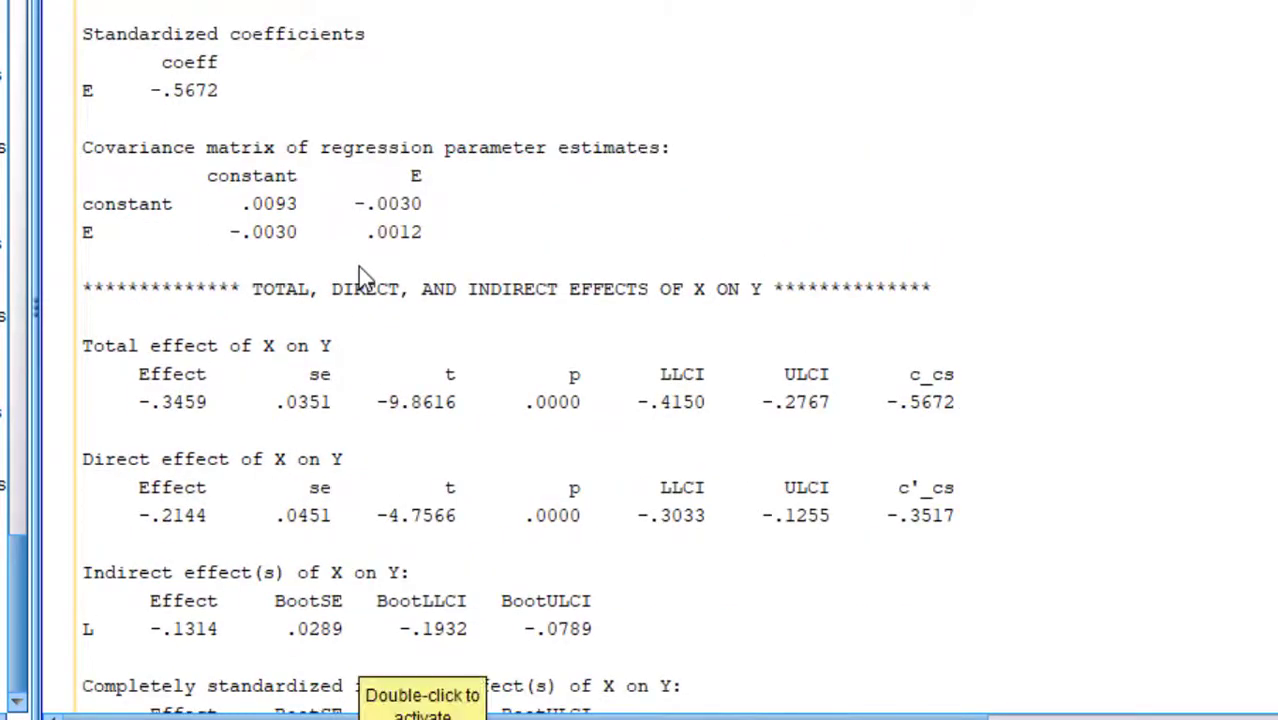
scroll(360, 270, up, 7)
scroll(360, 270, down, 5)
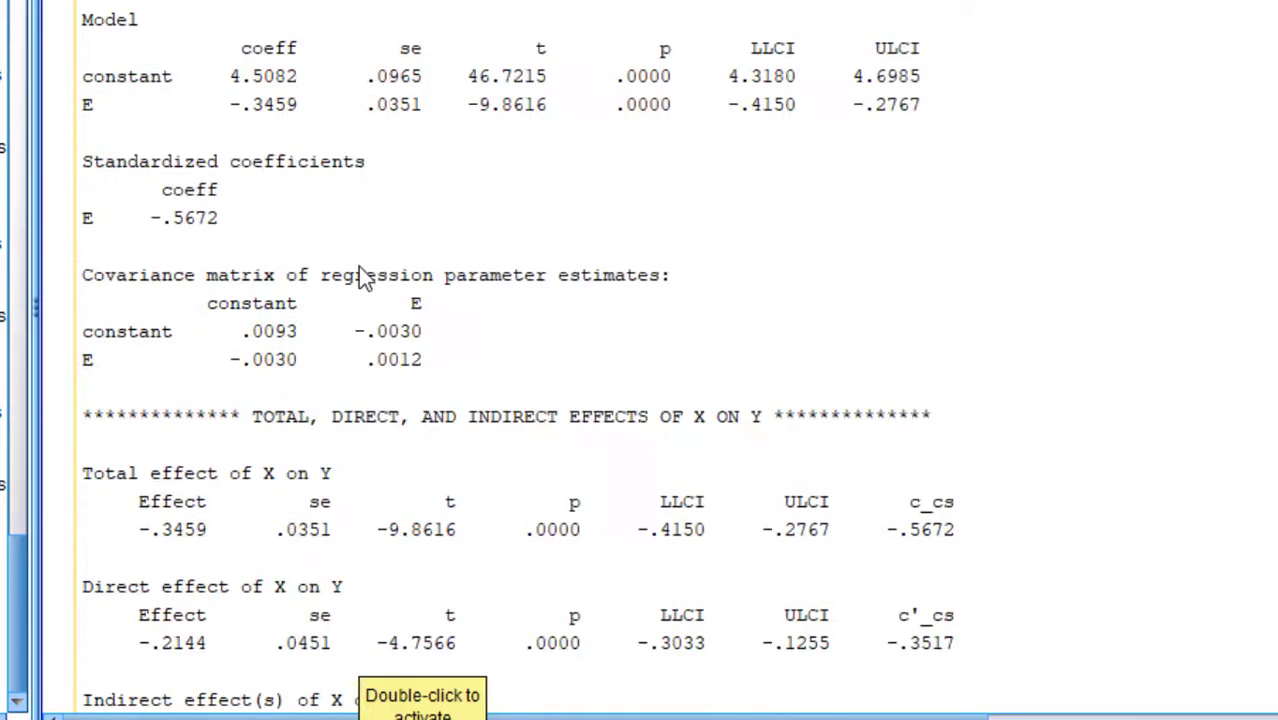
scroll(362, 278, down, 2)
scroll(362, 276, up, 3)
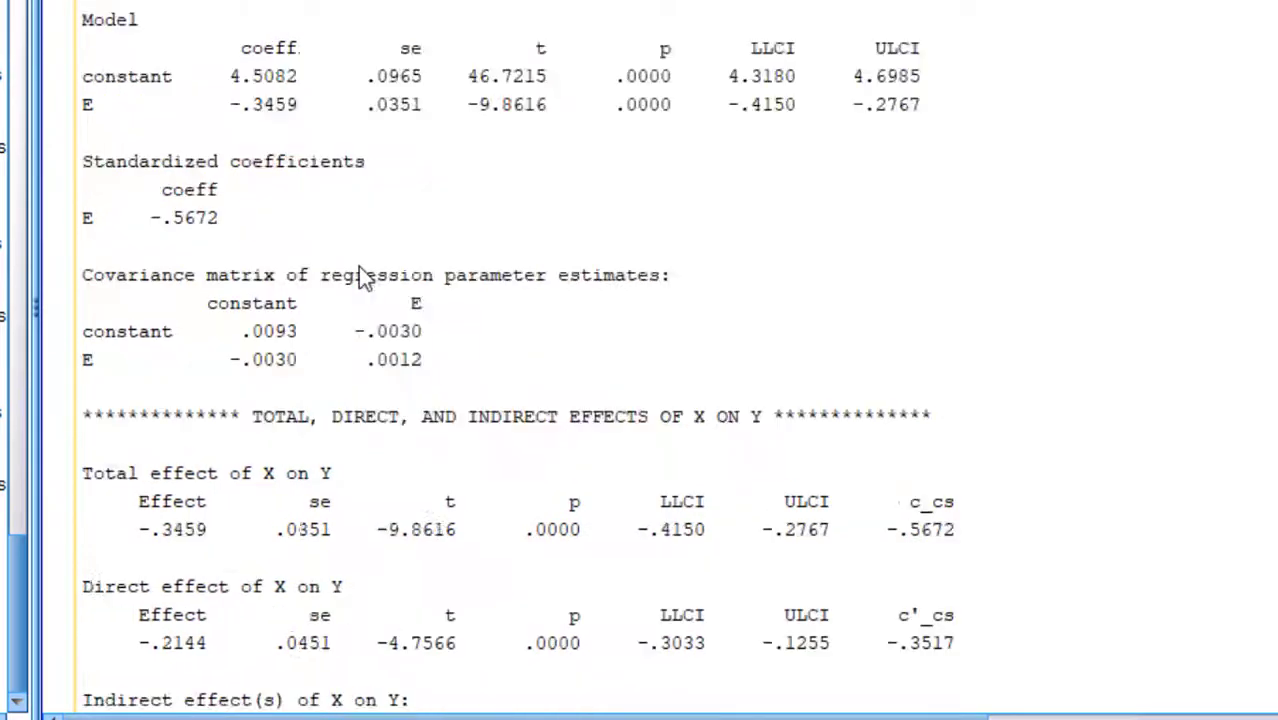
scroll(362, 276, down, 3)
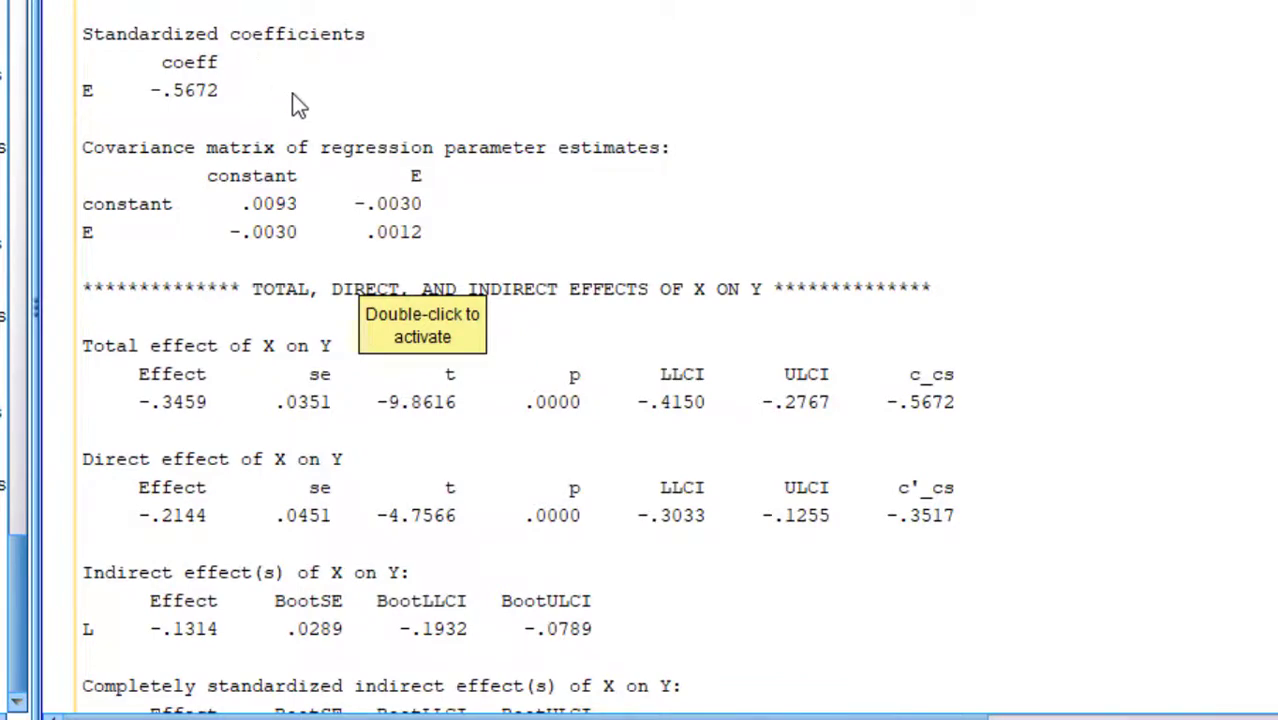
scroll(294, 97, up, 9)
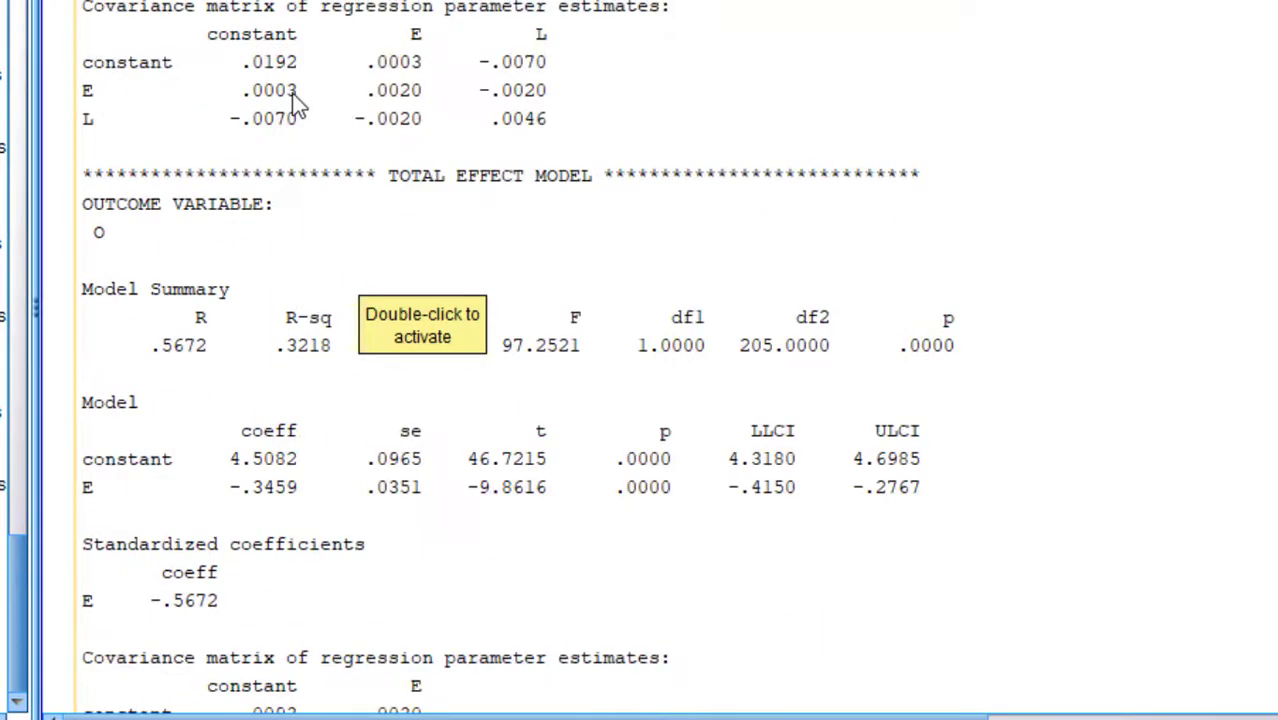
scroll(296, 100, up, 3)
scroll(296, 100, up, 2)
scroll(296, 100, down, 2)
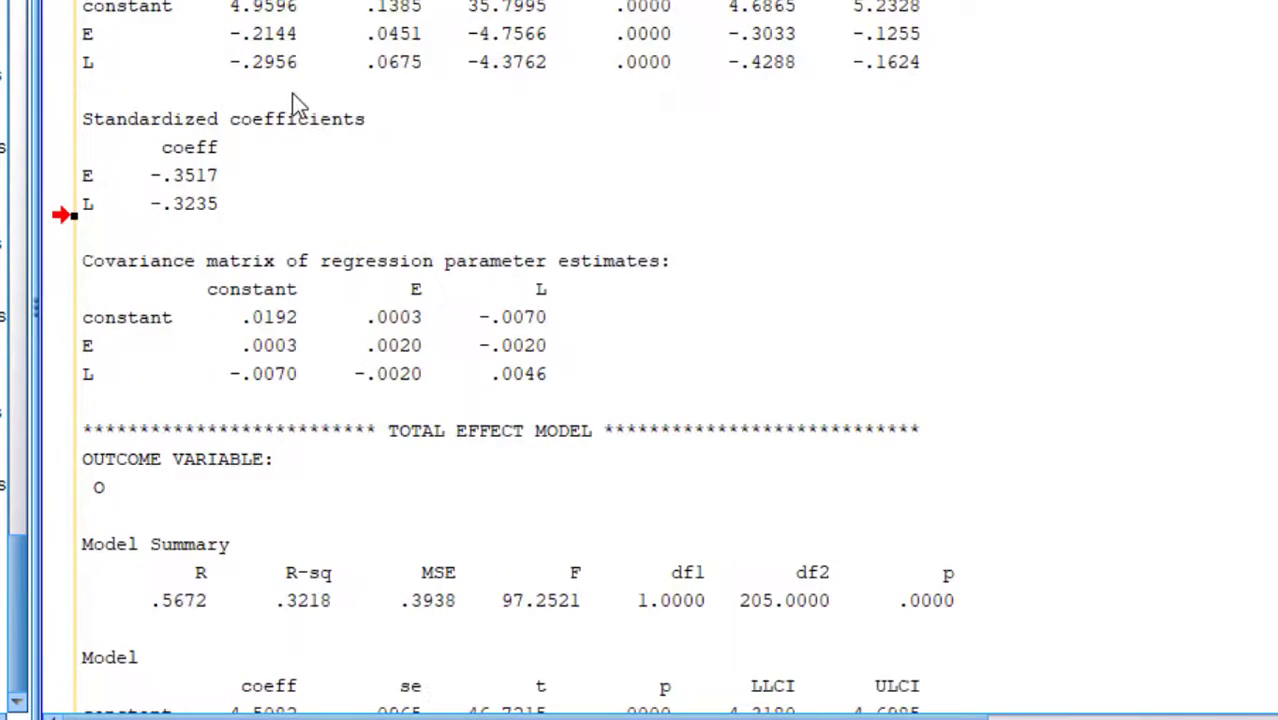
scroll(294, 100, down, 5)
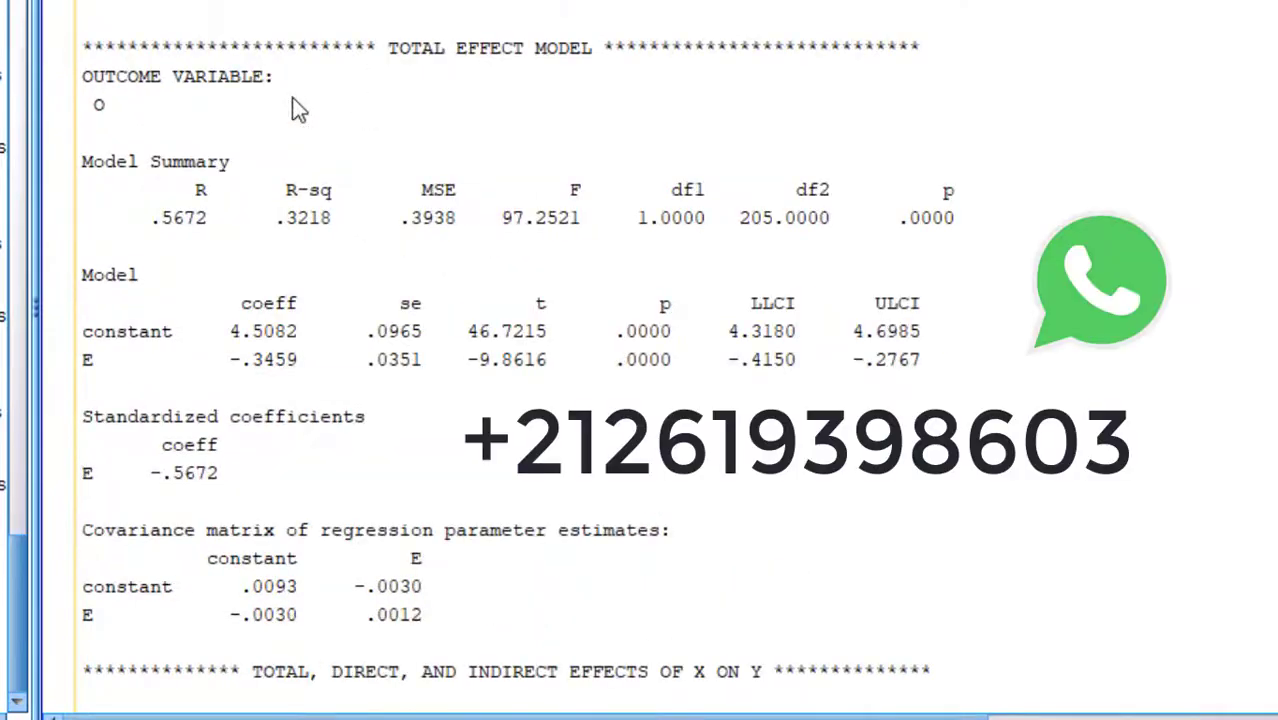